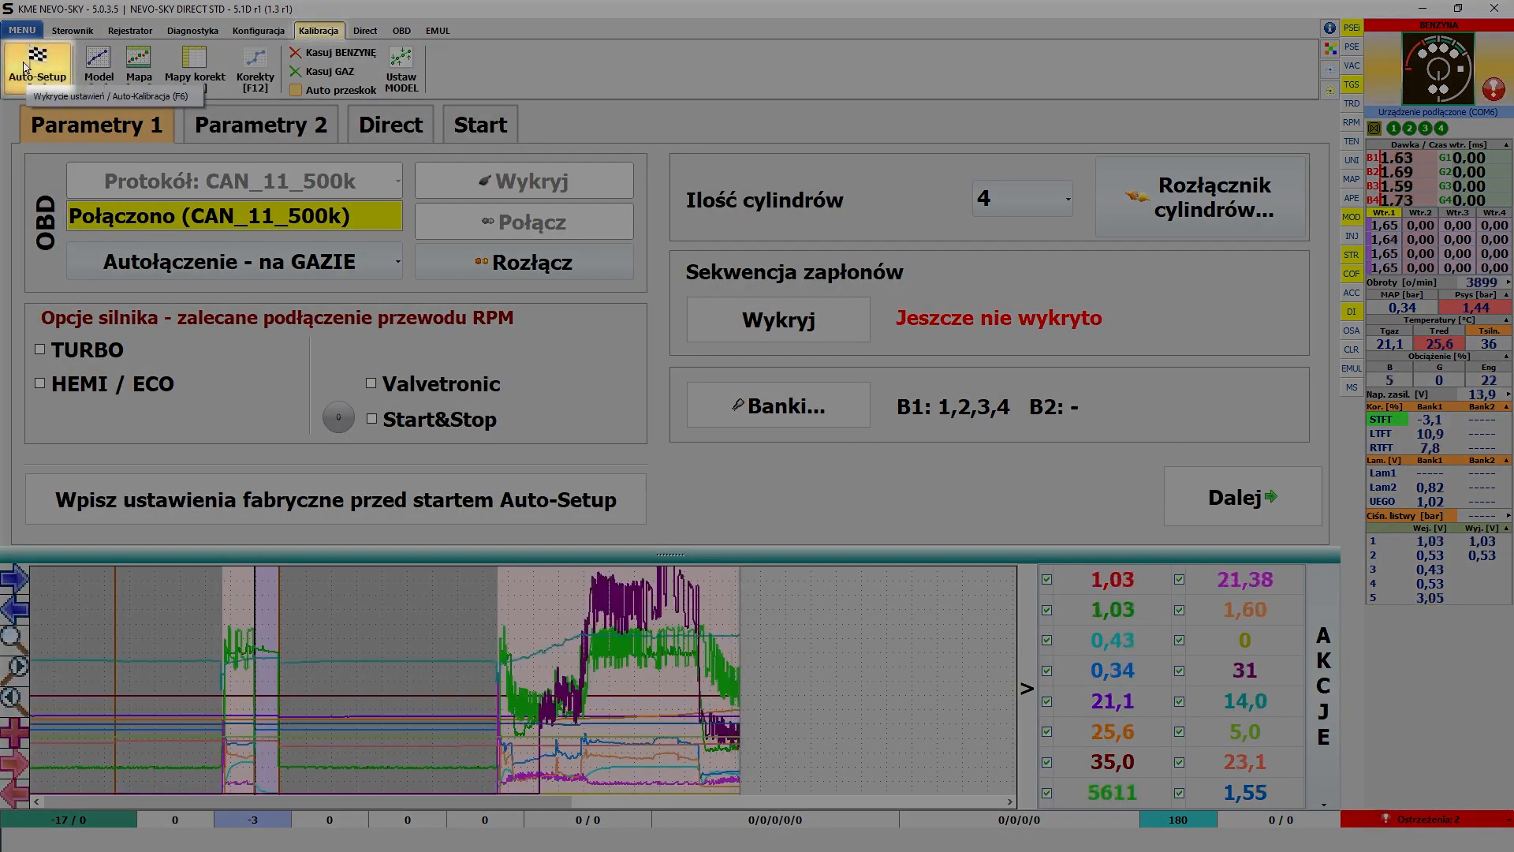
# - Open automatic tuning from the controller status page and review the HEMI / ECO, Start&Stop and Valvetronic engine options
pyautogui.press('F6')
pyautogui.click(72, 31)
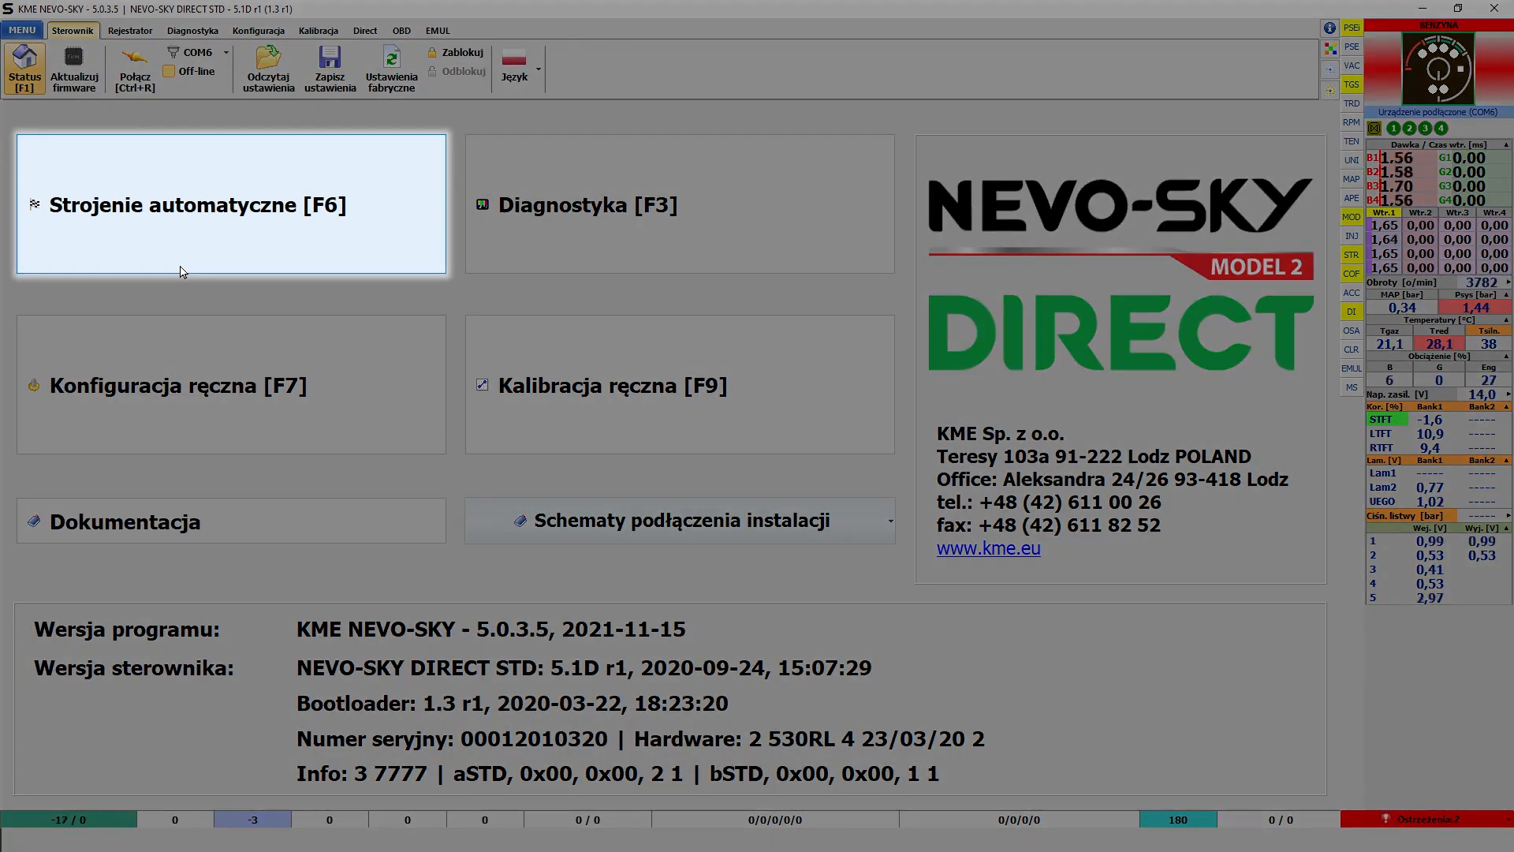
pyautogui.click(181, 271)
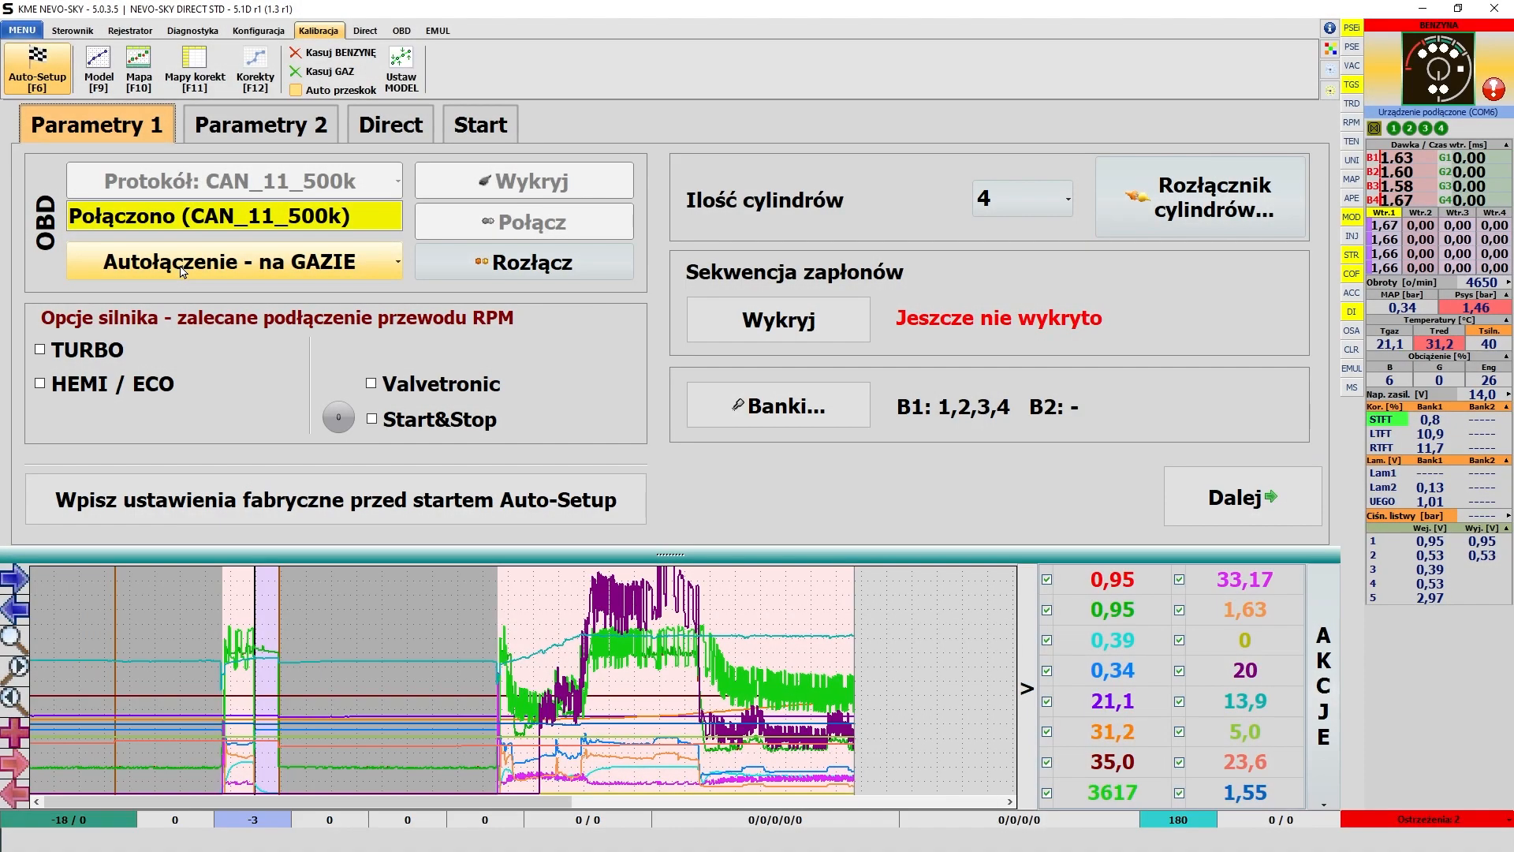
pyautogui.moveTo(95, 386)
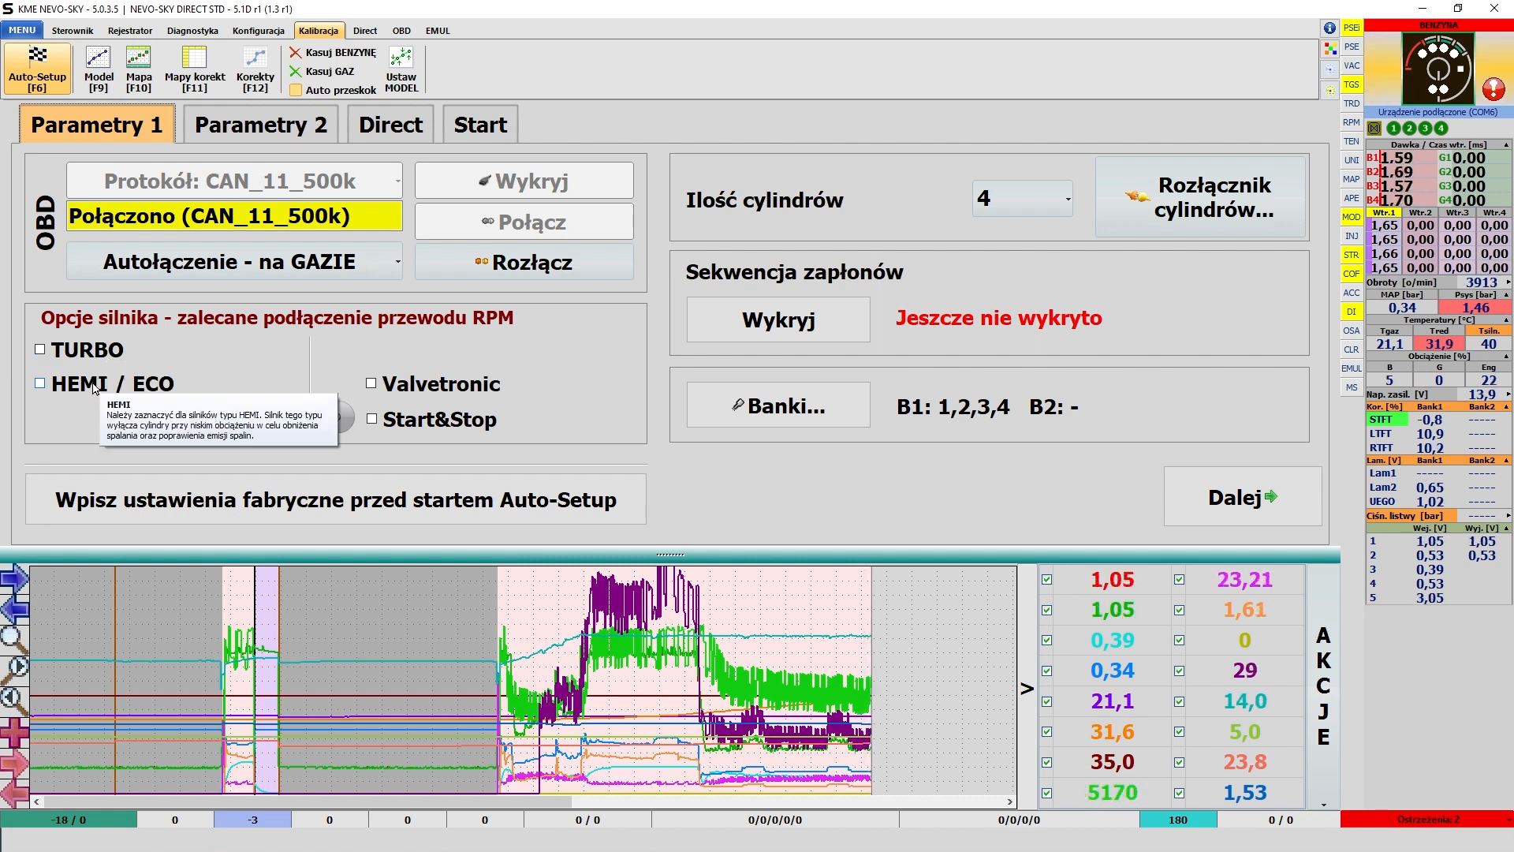
pyautogui.moveTo(452, 426)
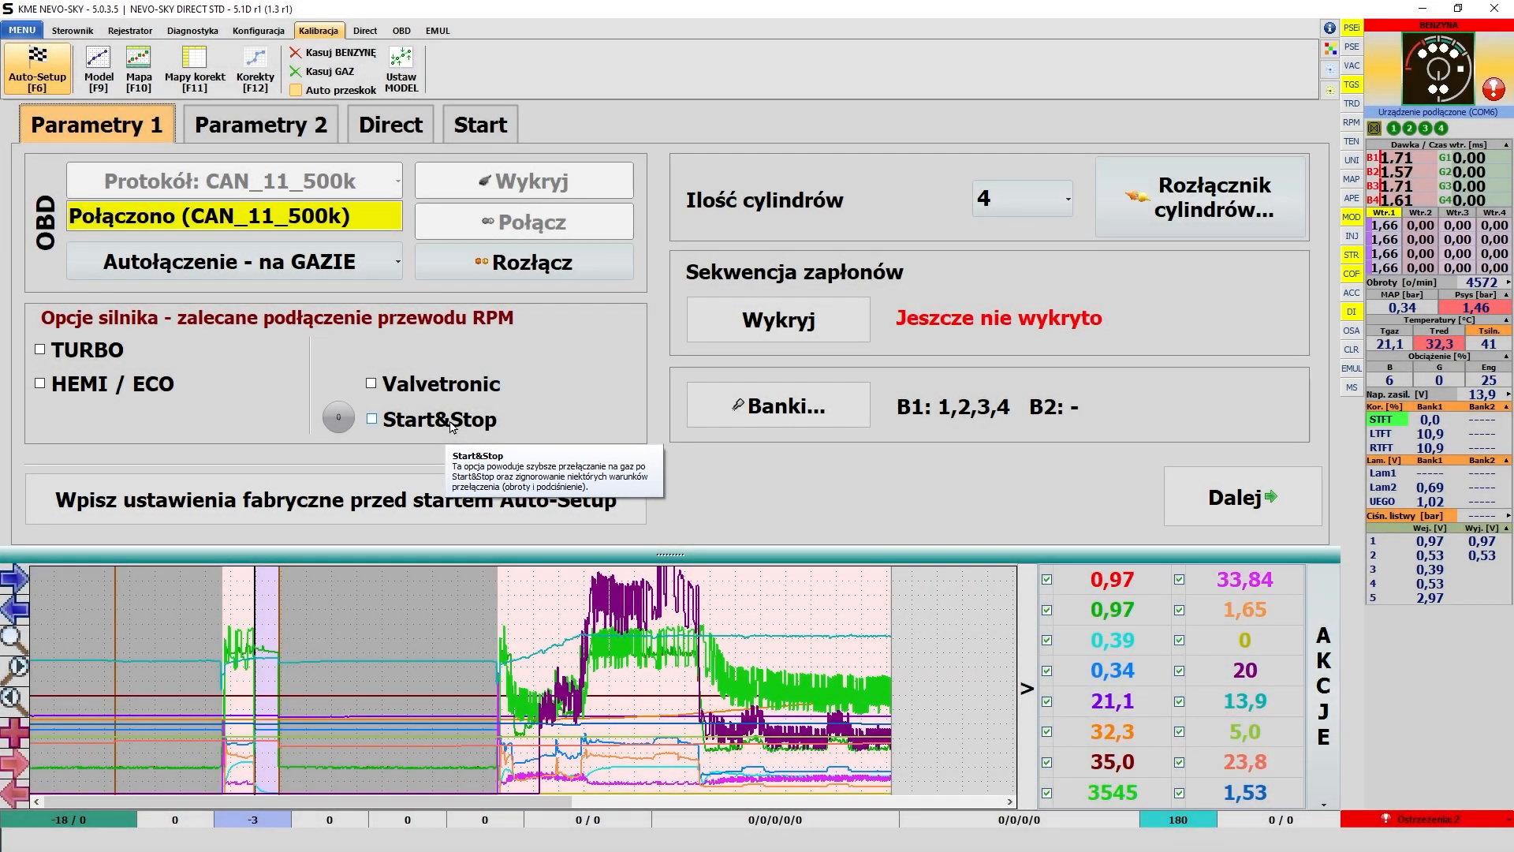
pyautogui.moveTo(455, 393)
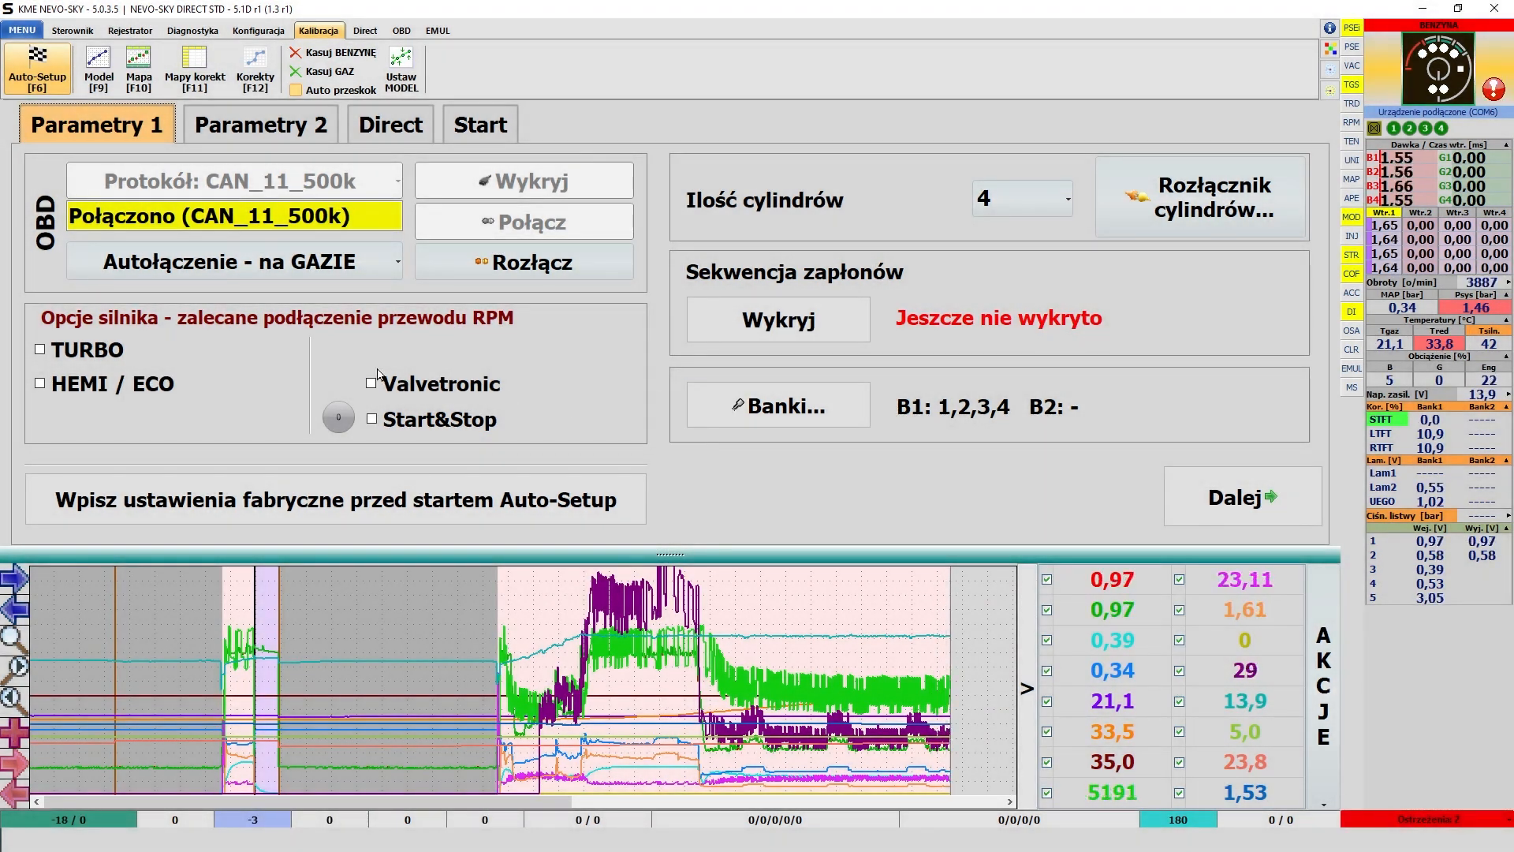
pyautogui.press('F6')
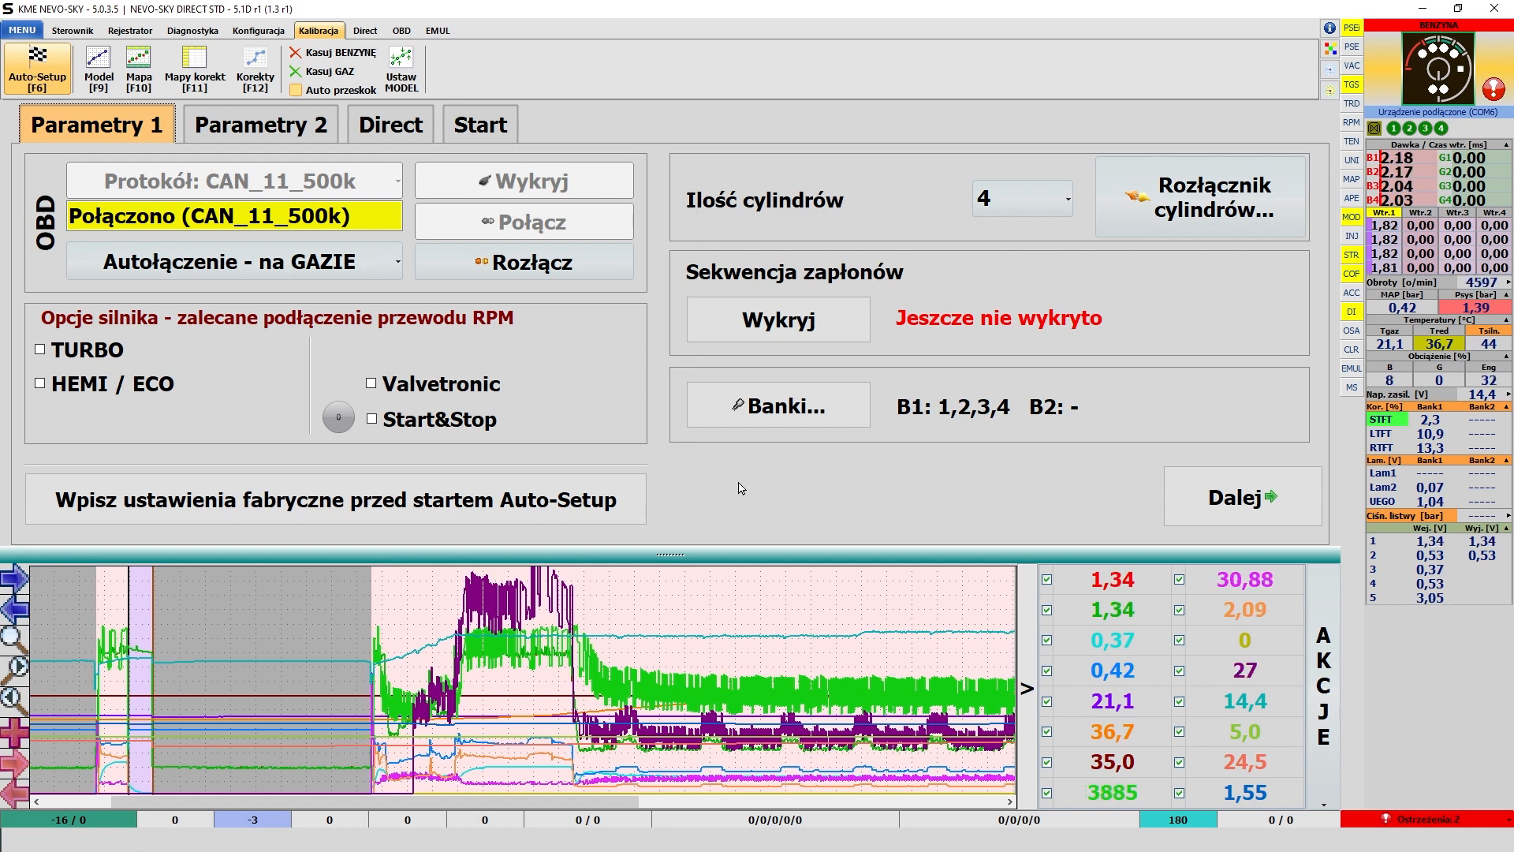
# - Write the factory settings to the controller before starting Auto-Setup and accept the confirmation
pyautogui.click(554, 272)
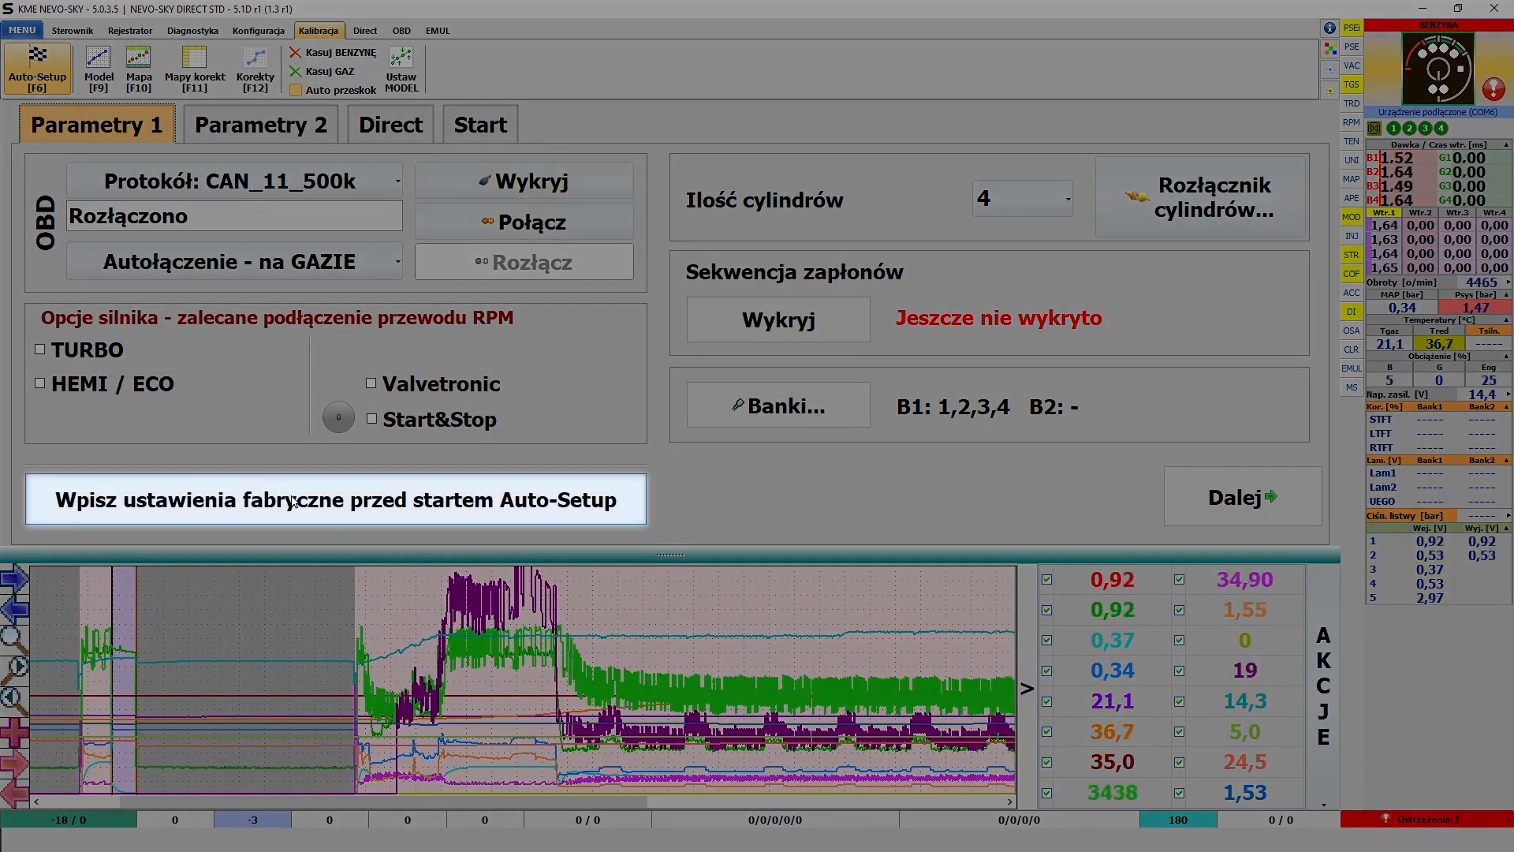
pyautogui.click(292, 501)
pyautogui.click(718, 471)
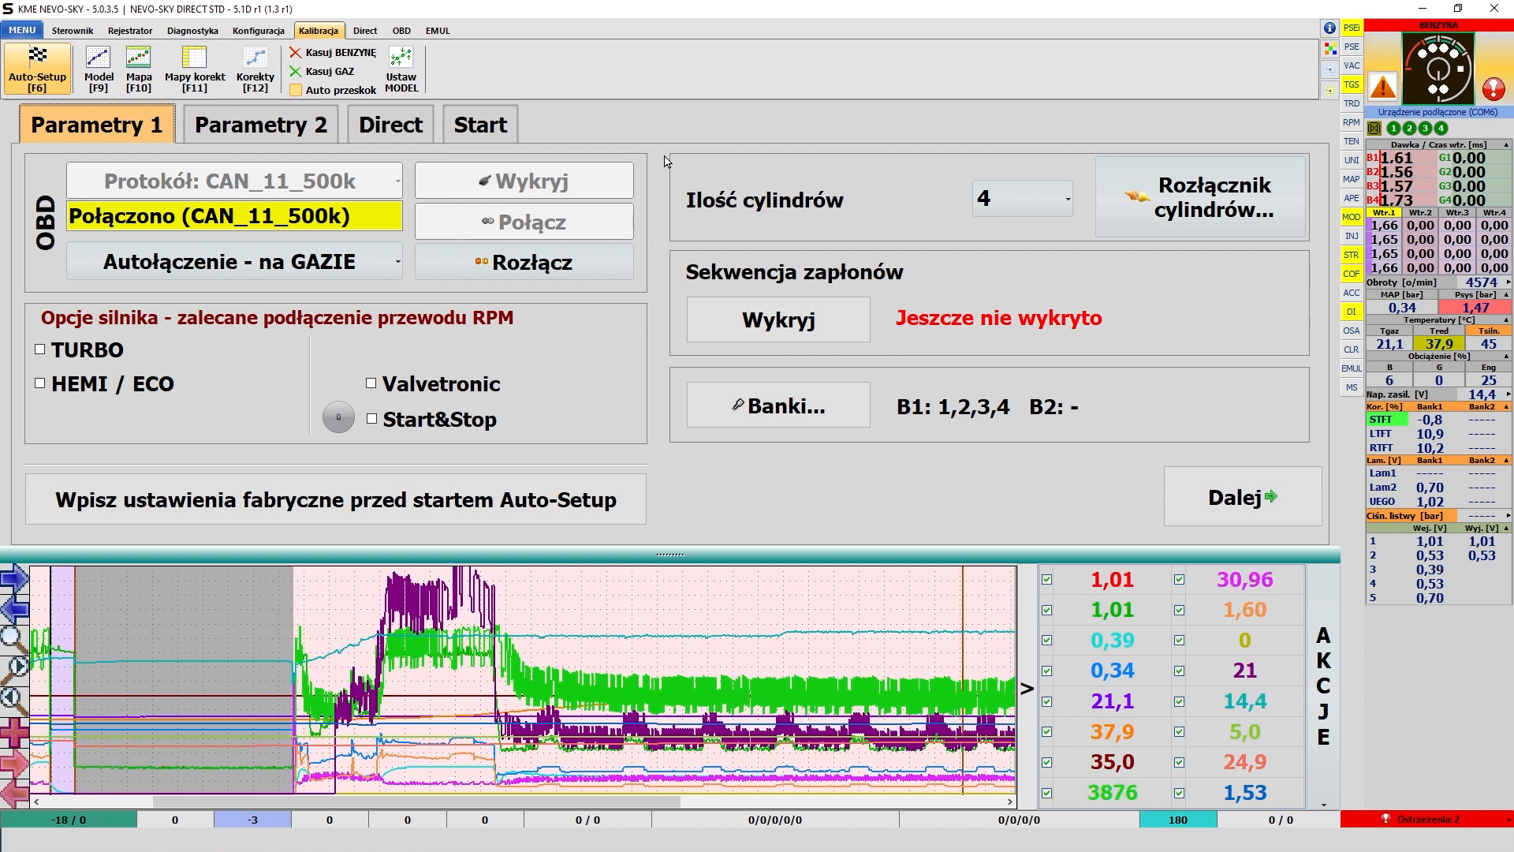
# - Disconnect OBD and run protocol detection again, keeping auto-connection set to Autołączenie - na GAZIE
pyautogui.click(533, 259)
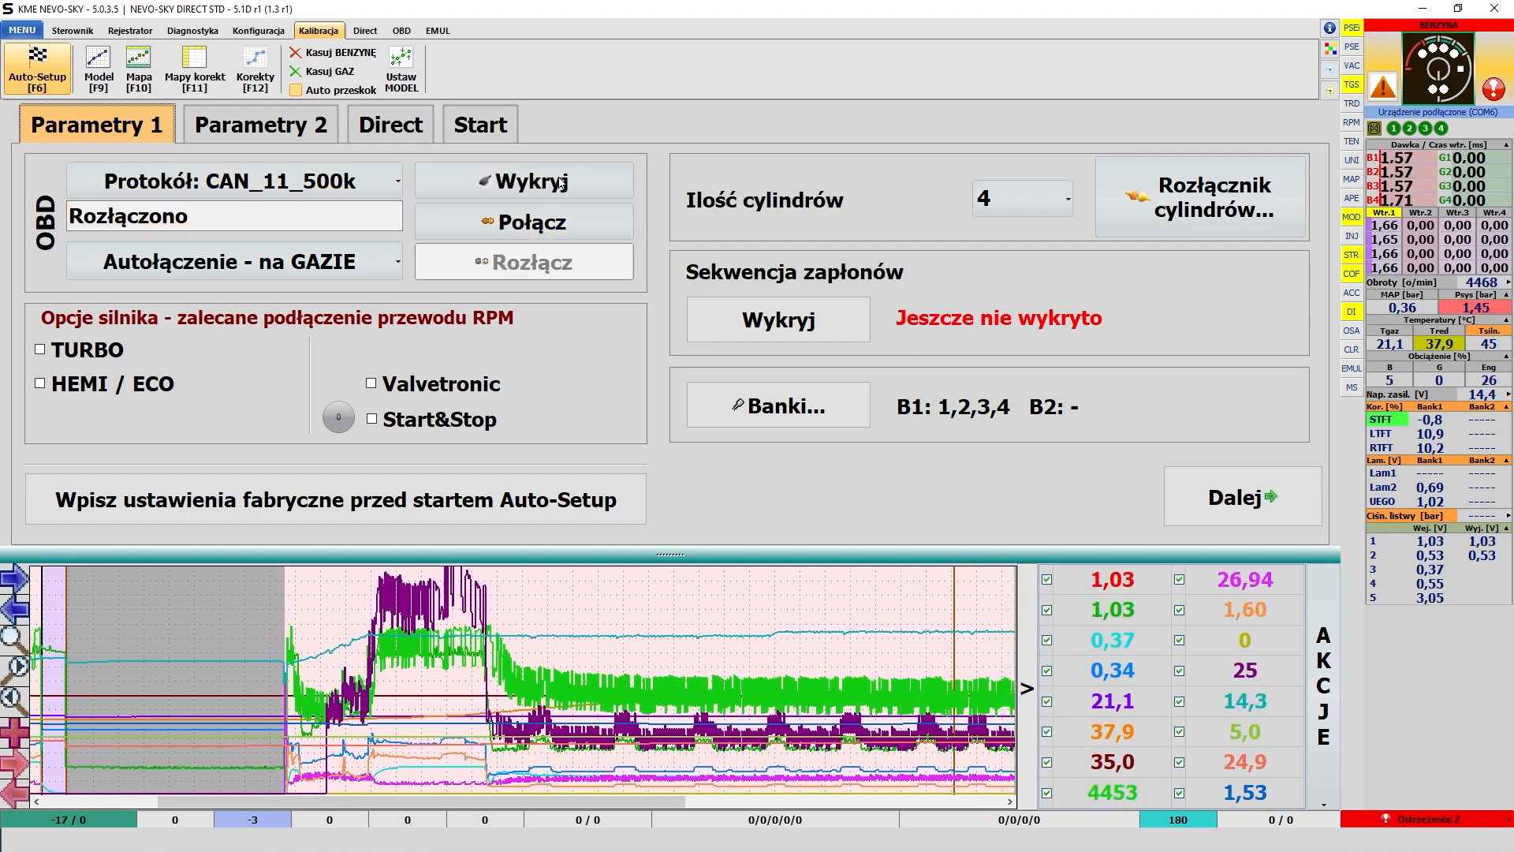
pyautogui.click(557, 193)
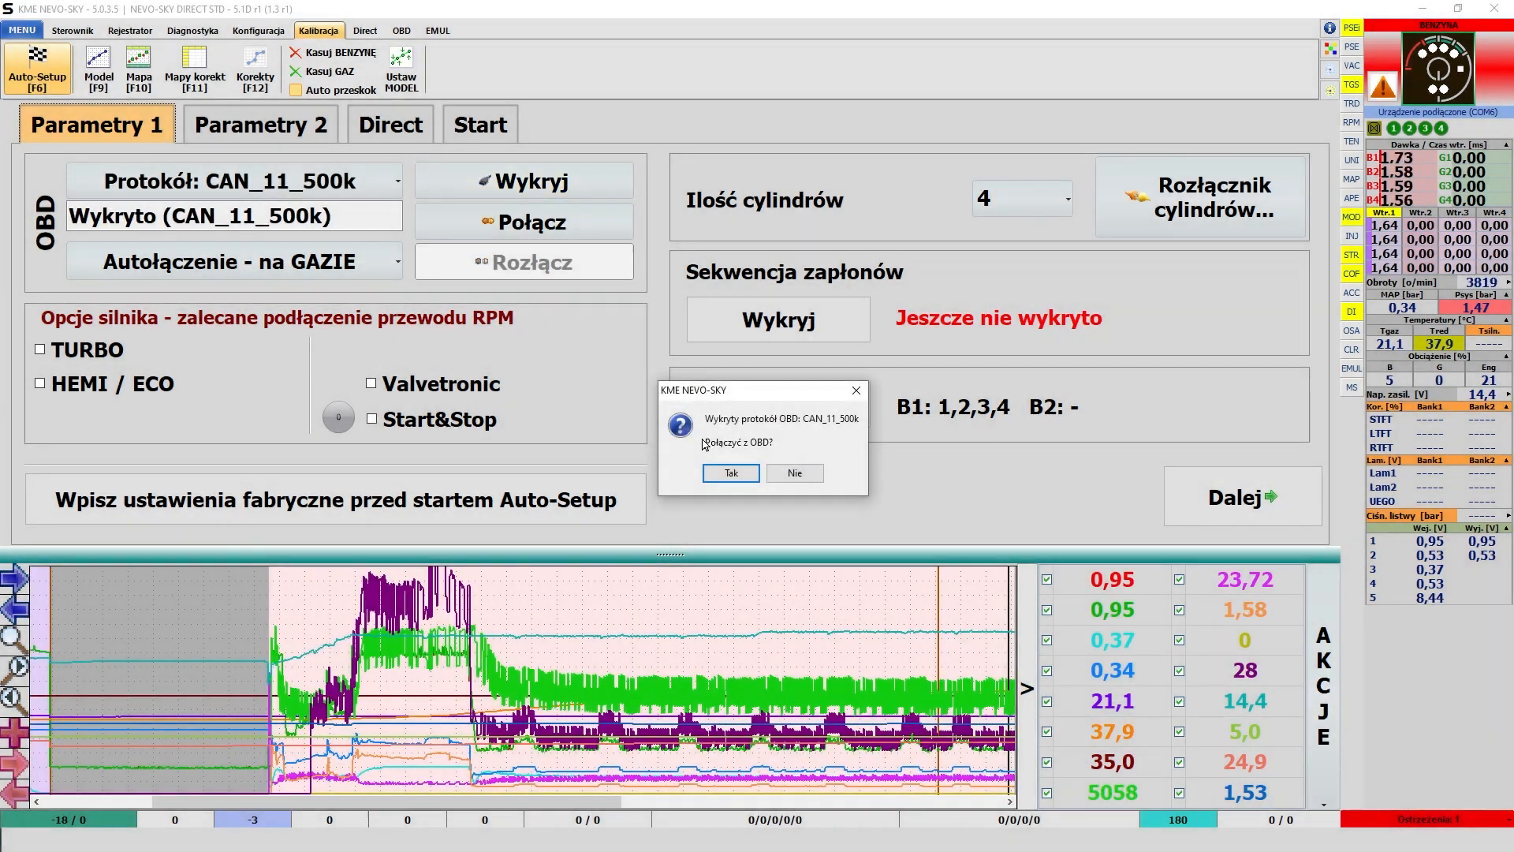
pyautogui.click(731, 473)
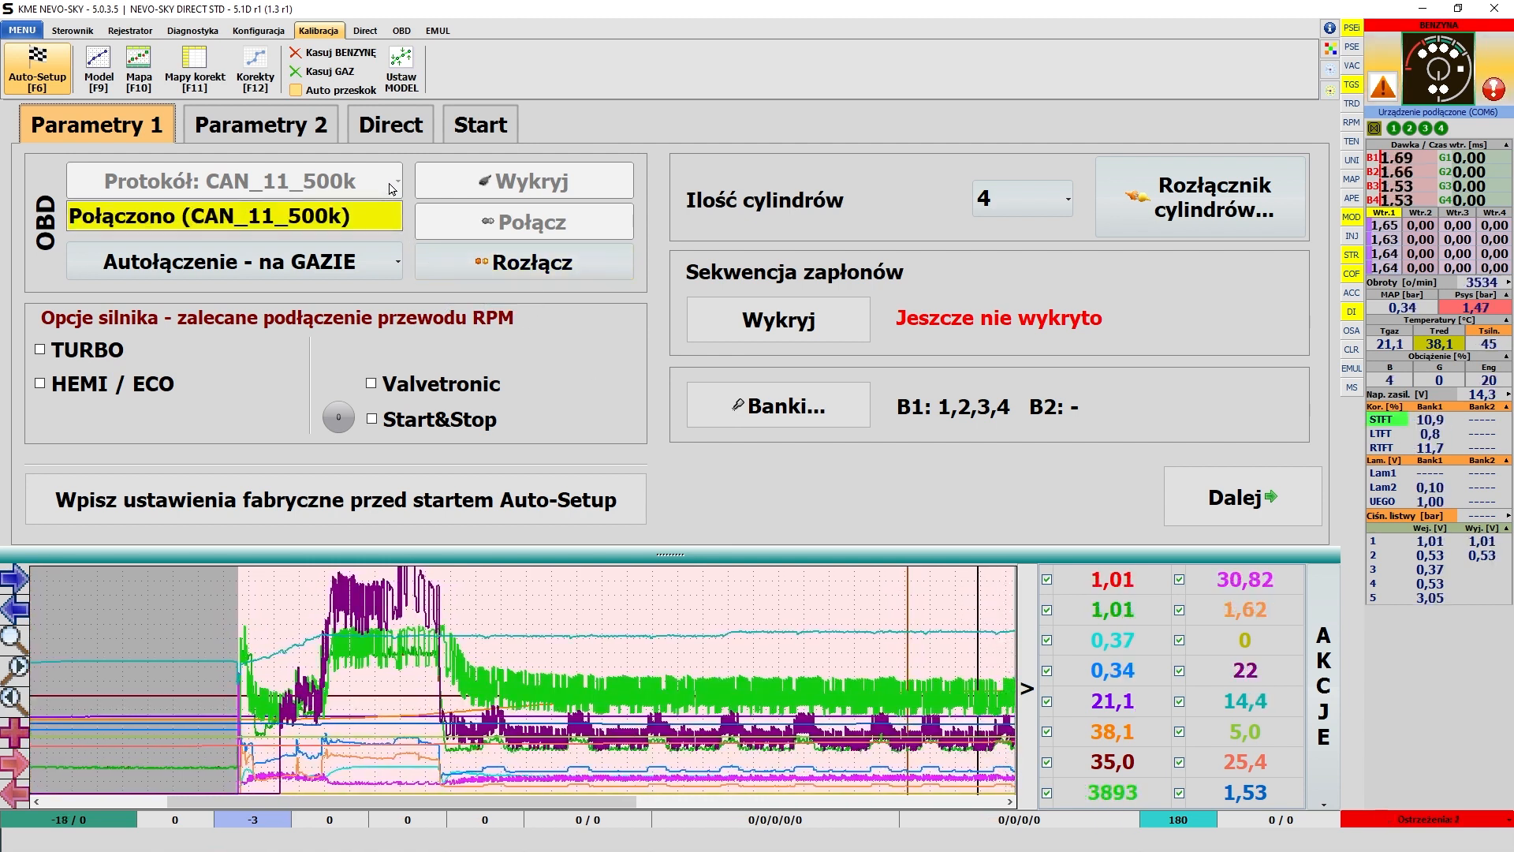
pyautogui.click(389, 270)
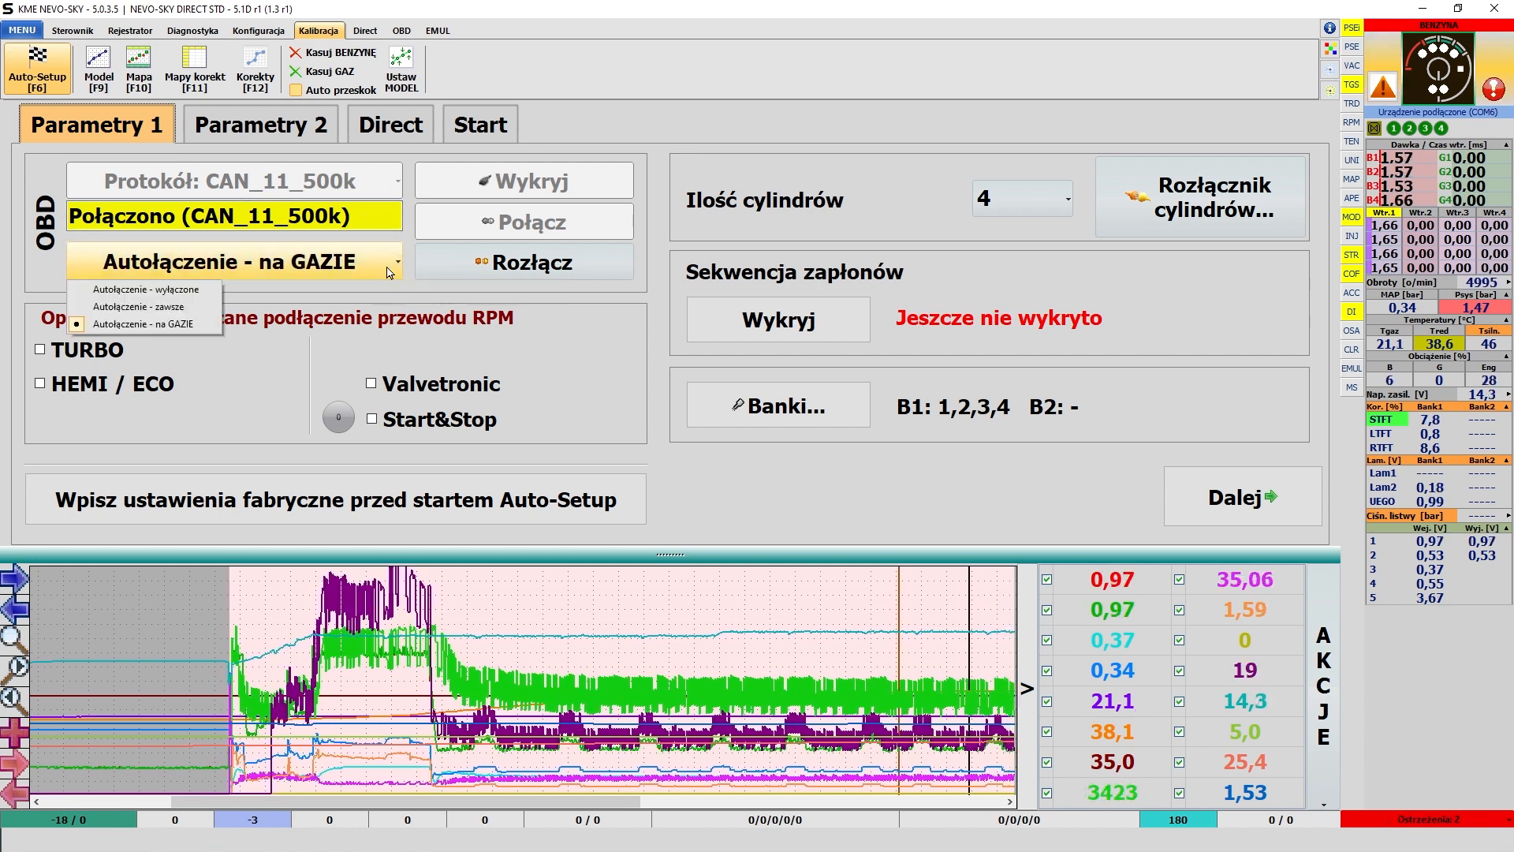
pyautogui.click(585, 341)
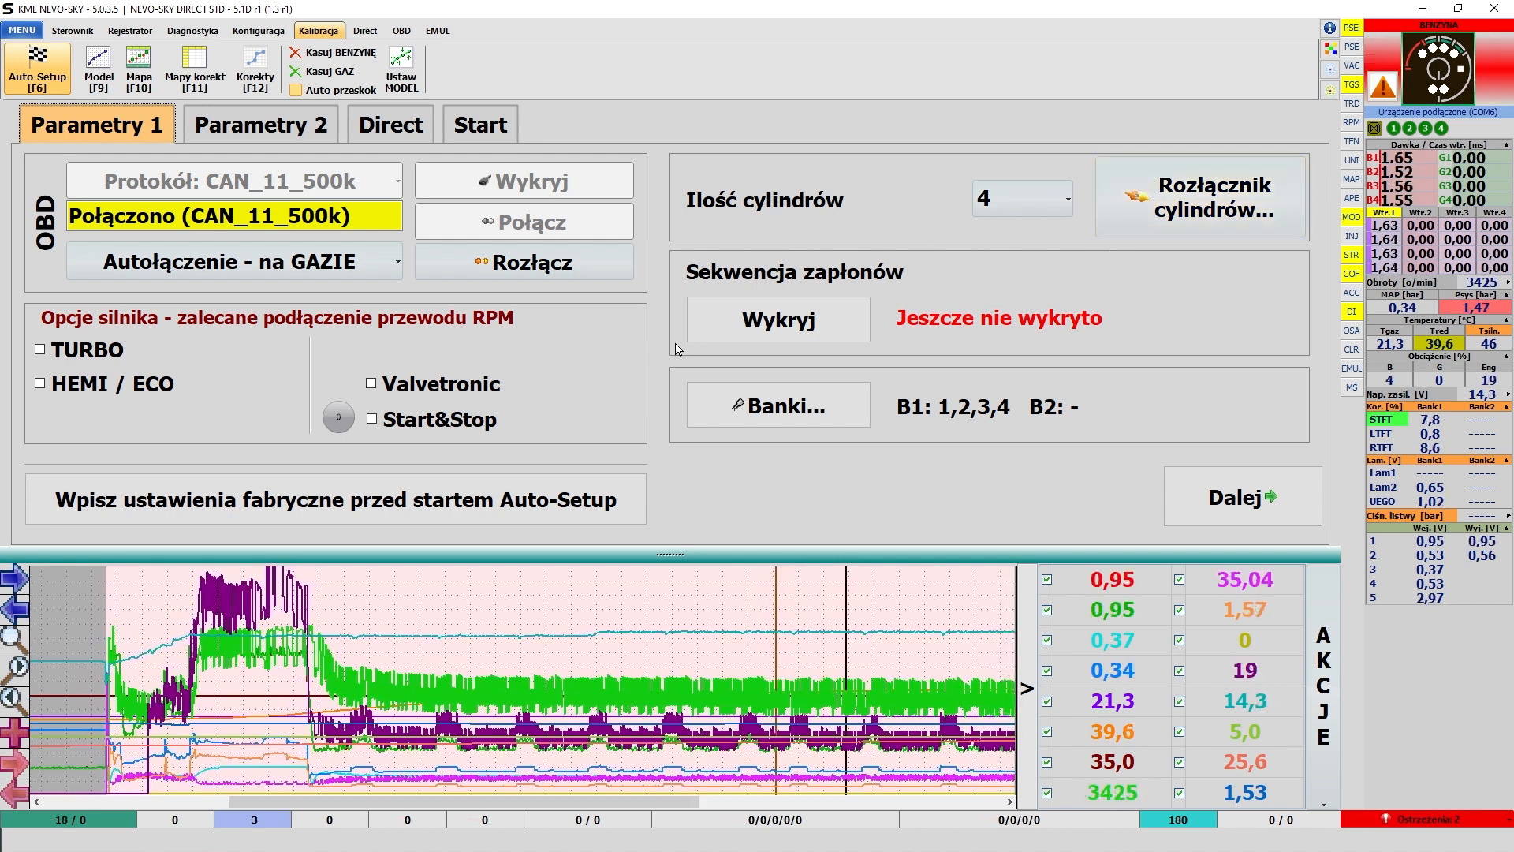
# - Detect the ignition sequence and review the injector bank configuration without changing it
pyautogui.click(791, 339)
pyautogui.click(731, 485)
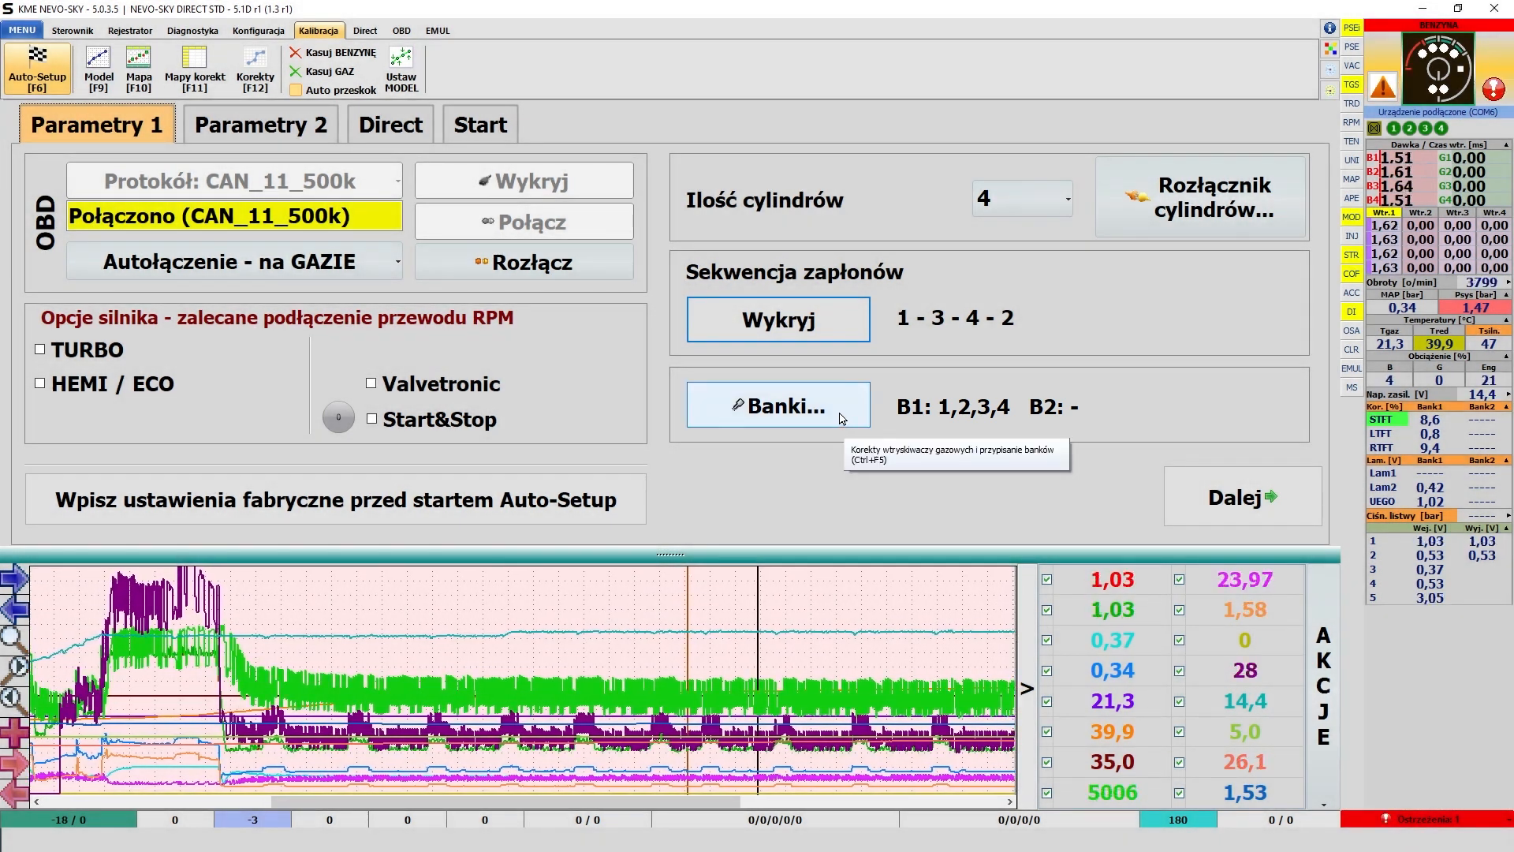
pyautogui.click(842, 420)
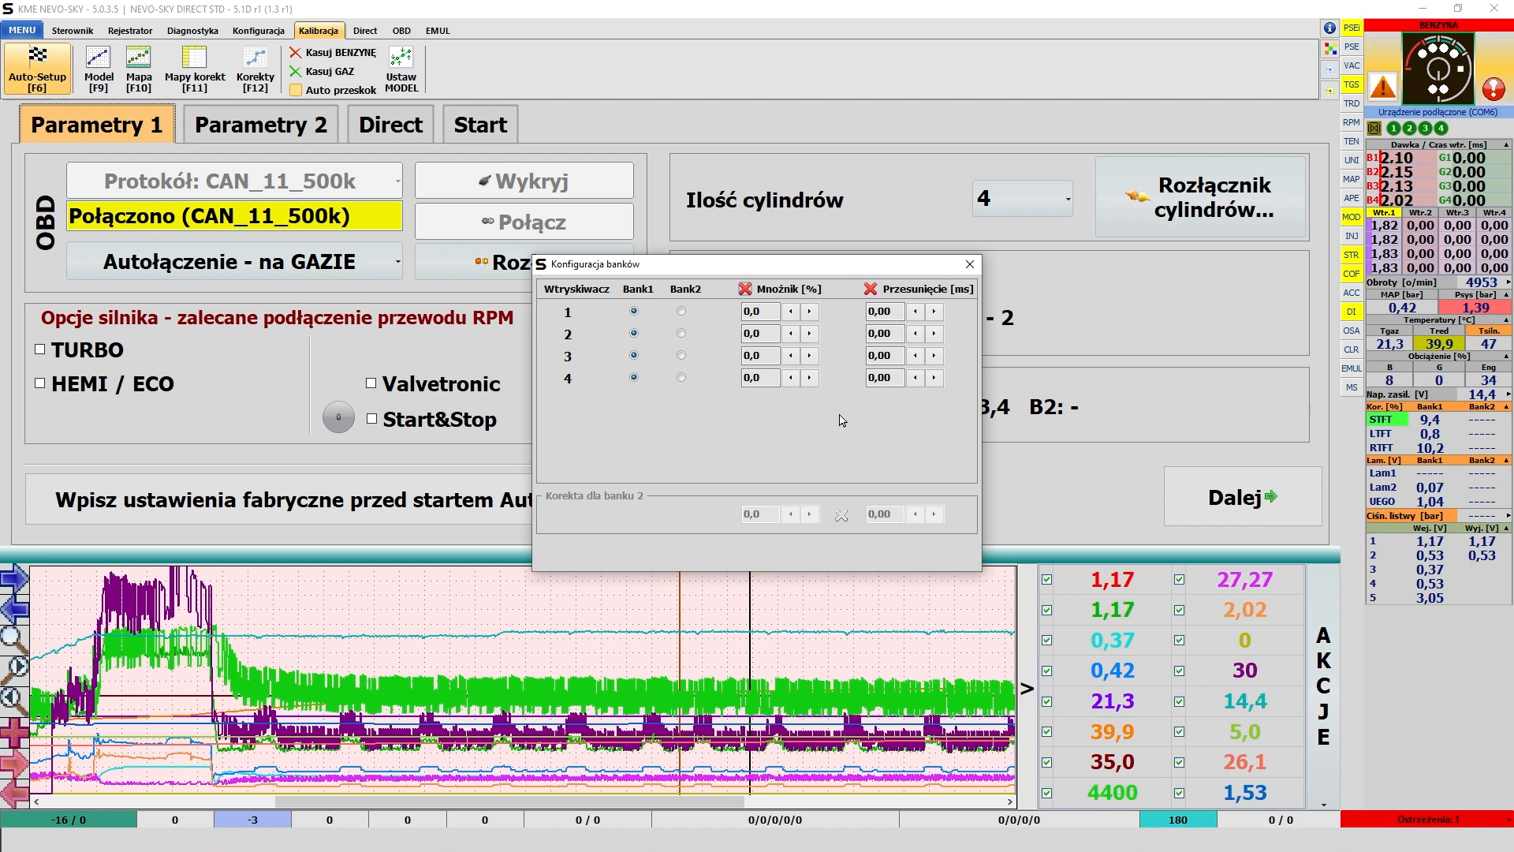
pyautogui.click(970, 265)
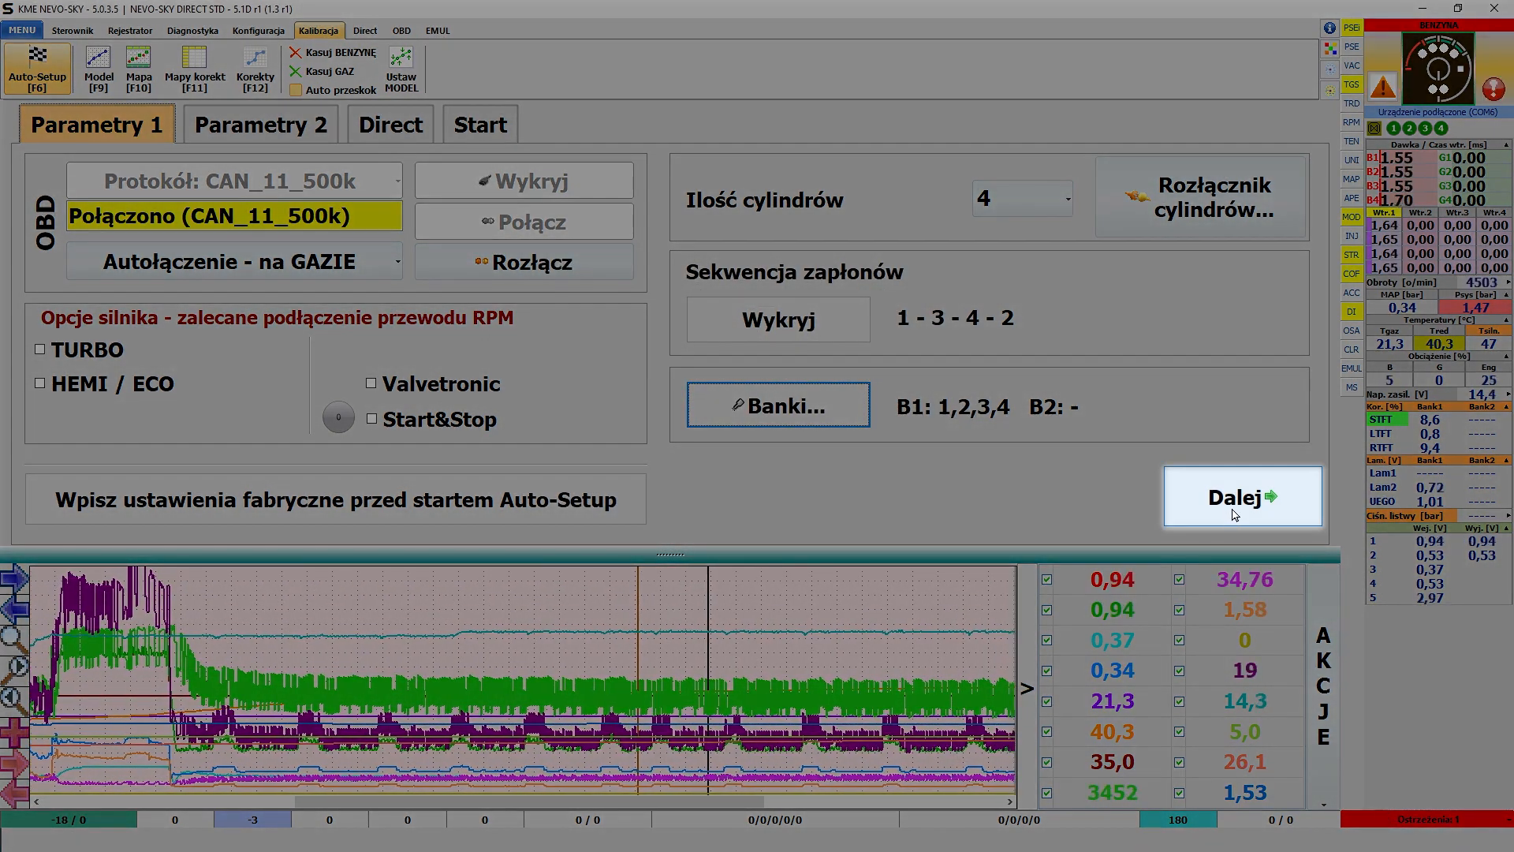
# - Continue to the second parameter page and check the fuel type and gas injector settings, keeping LPG and KME FENIX (1.9ohms)
pyautogui.click(1240, 515)
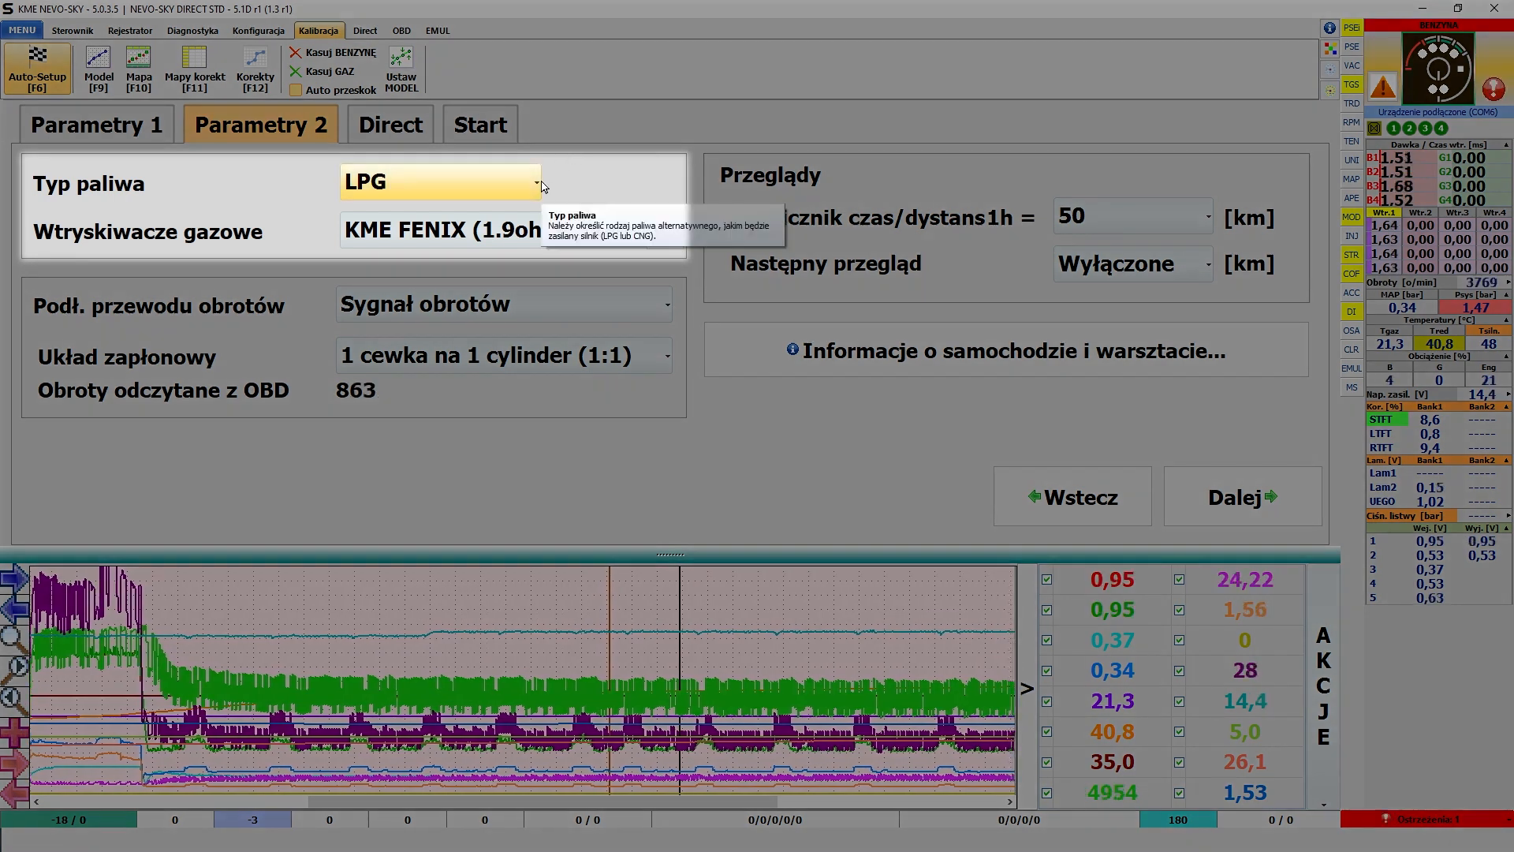
pyautogui.click(542, 187)
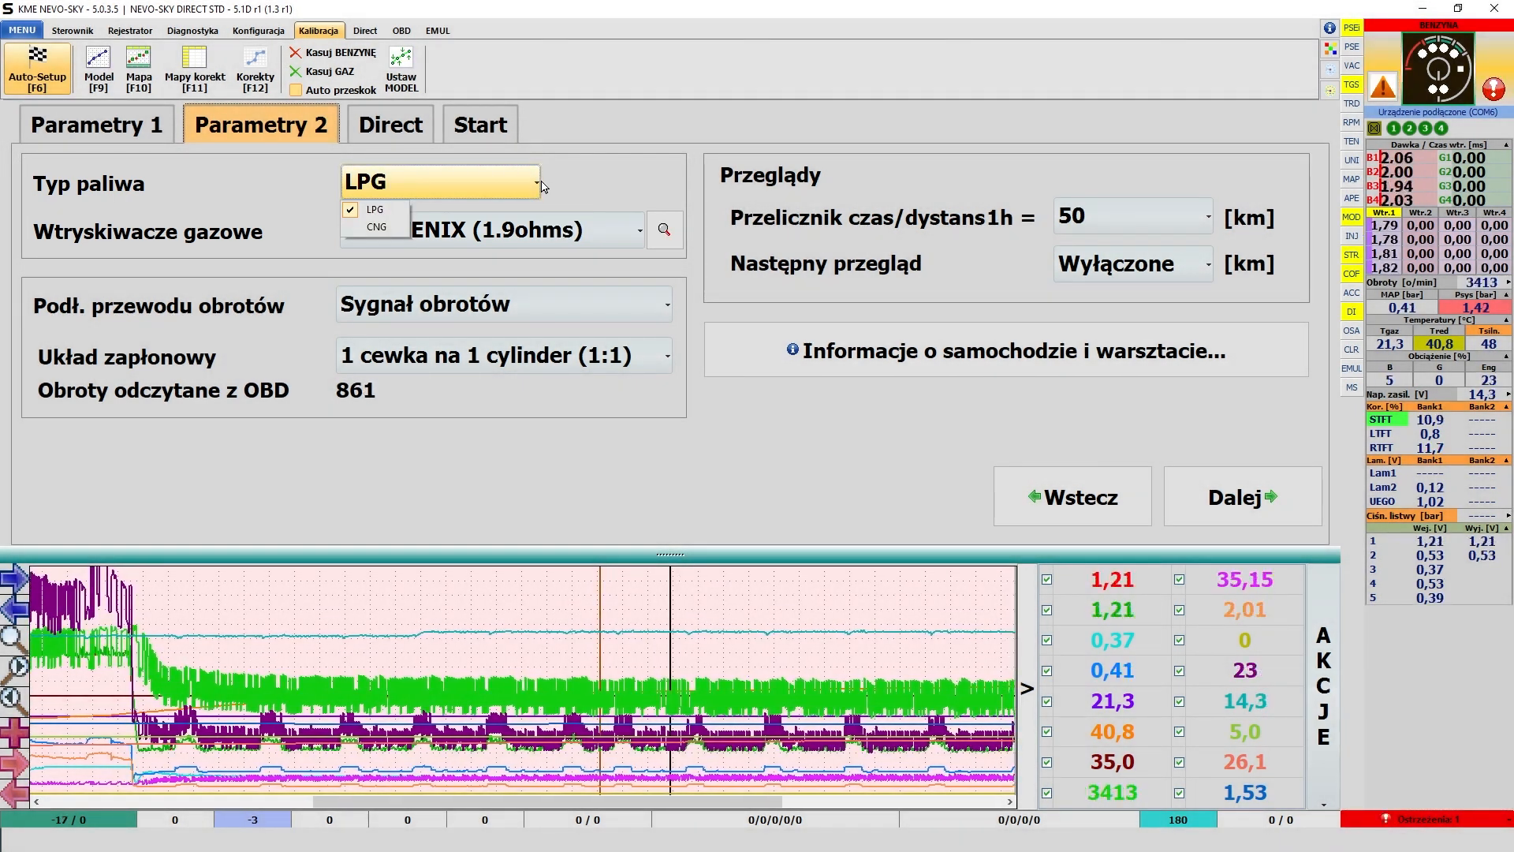
pyautogui.click(576, 185)
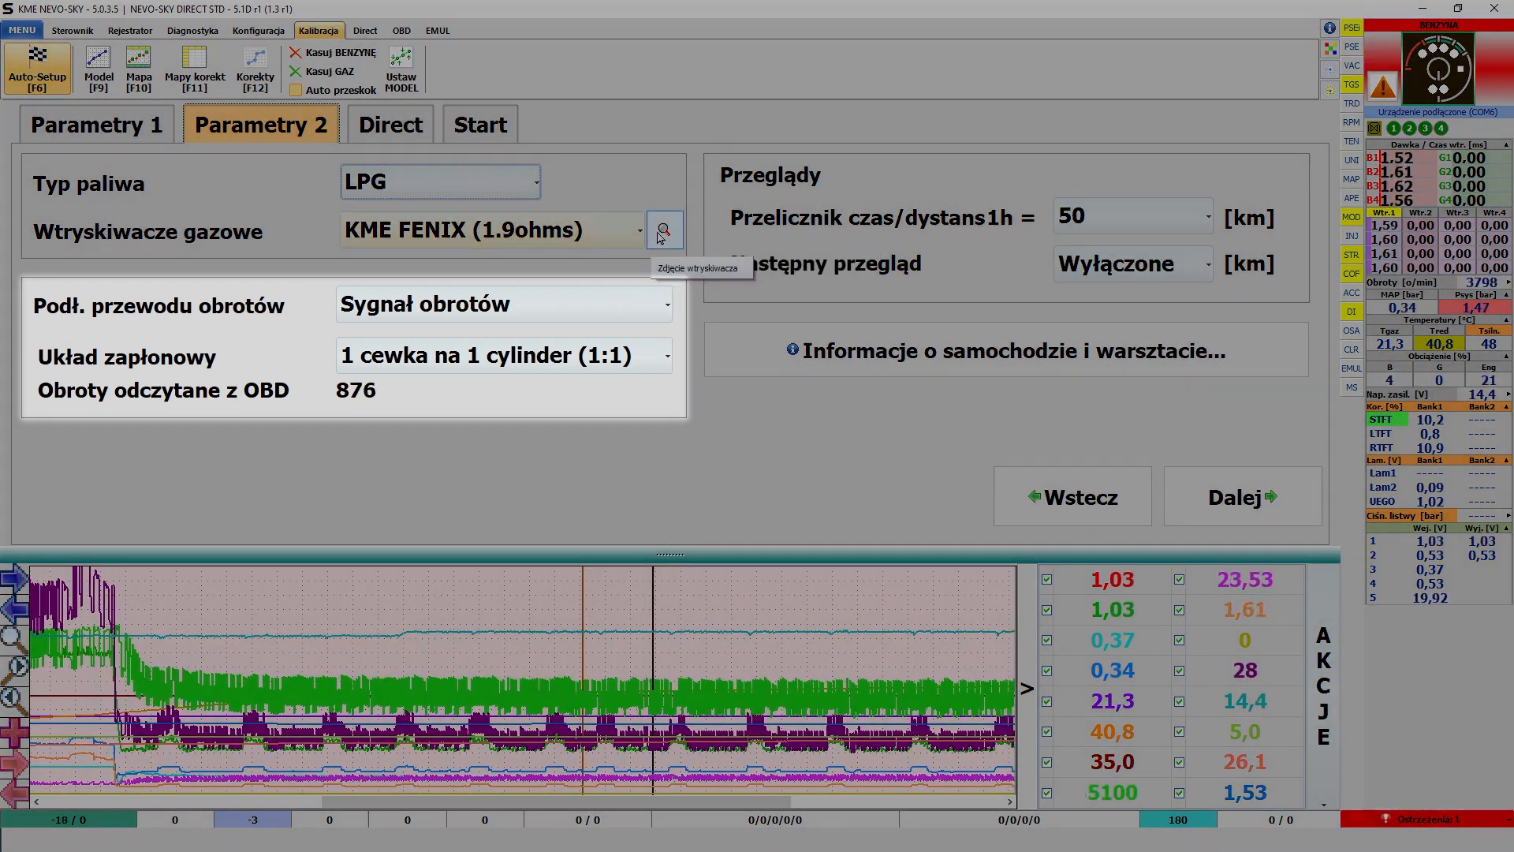
pyautogui.click(659, 239)
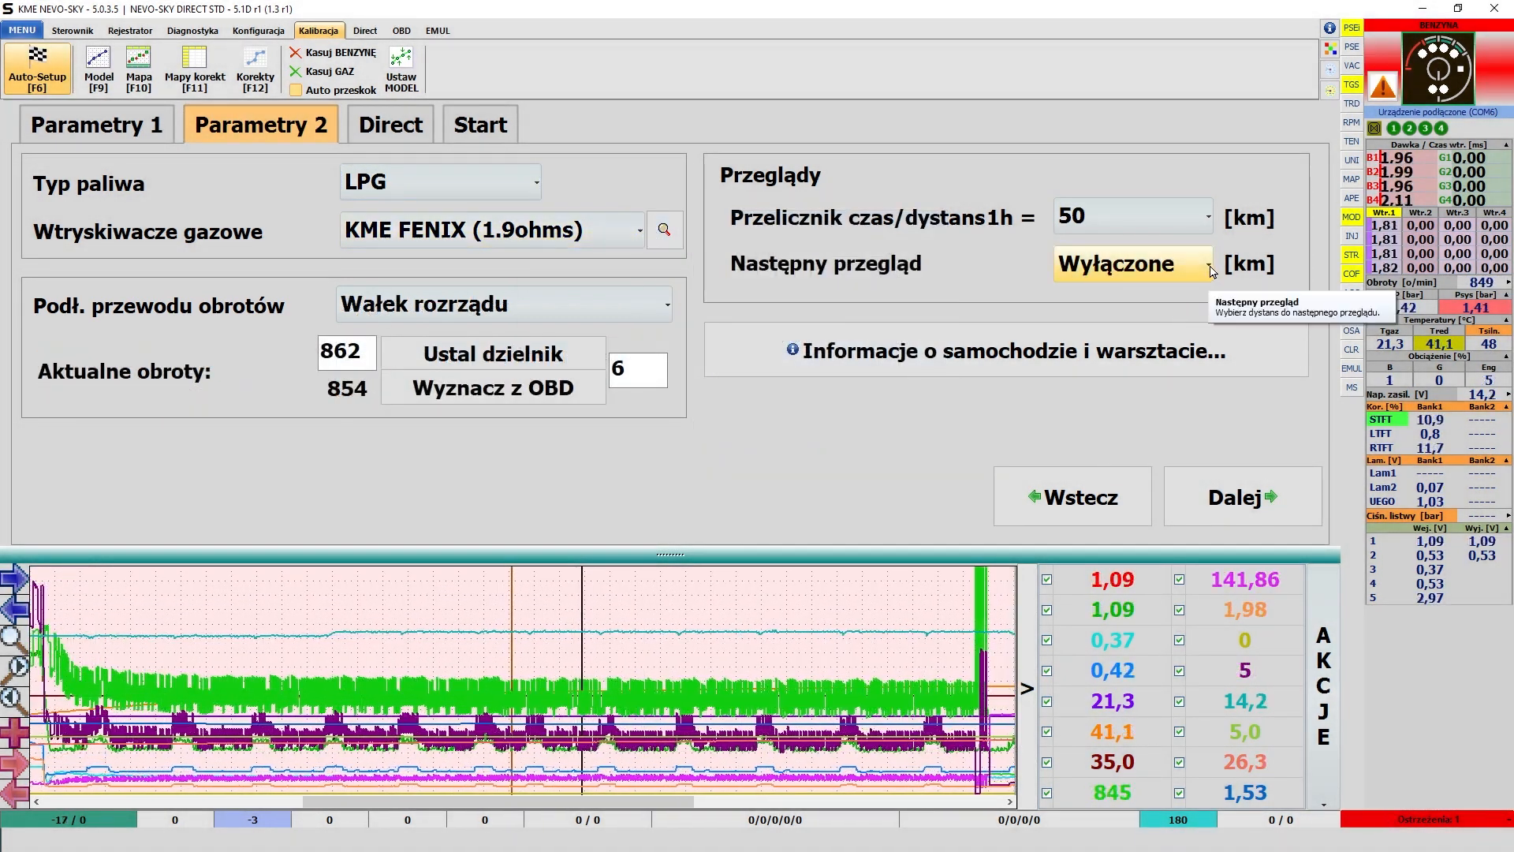
# - Set the distance to the next service inspection to 1000 km
pyautogui.click(1212, 272)
pyautogui.click(1116, 318)
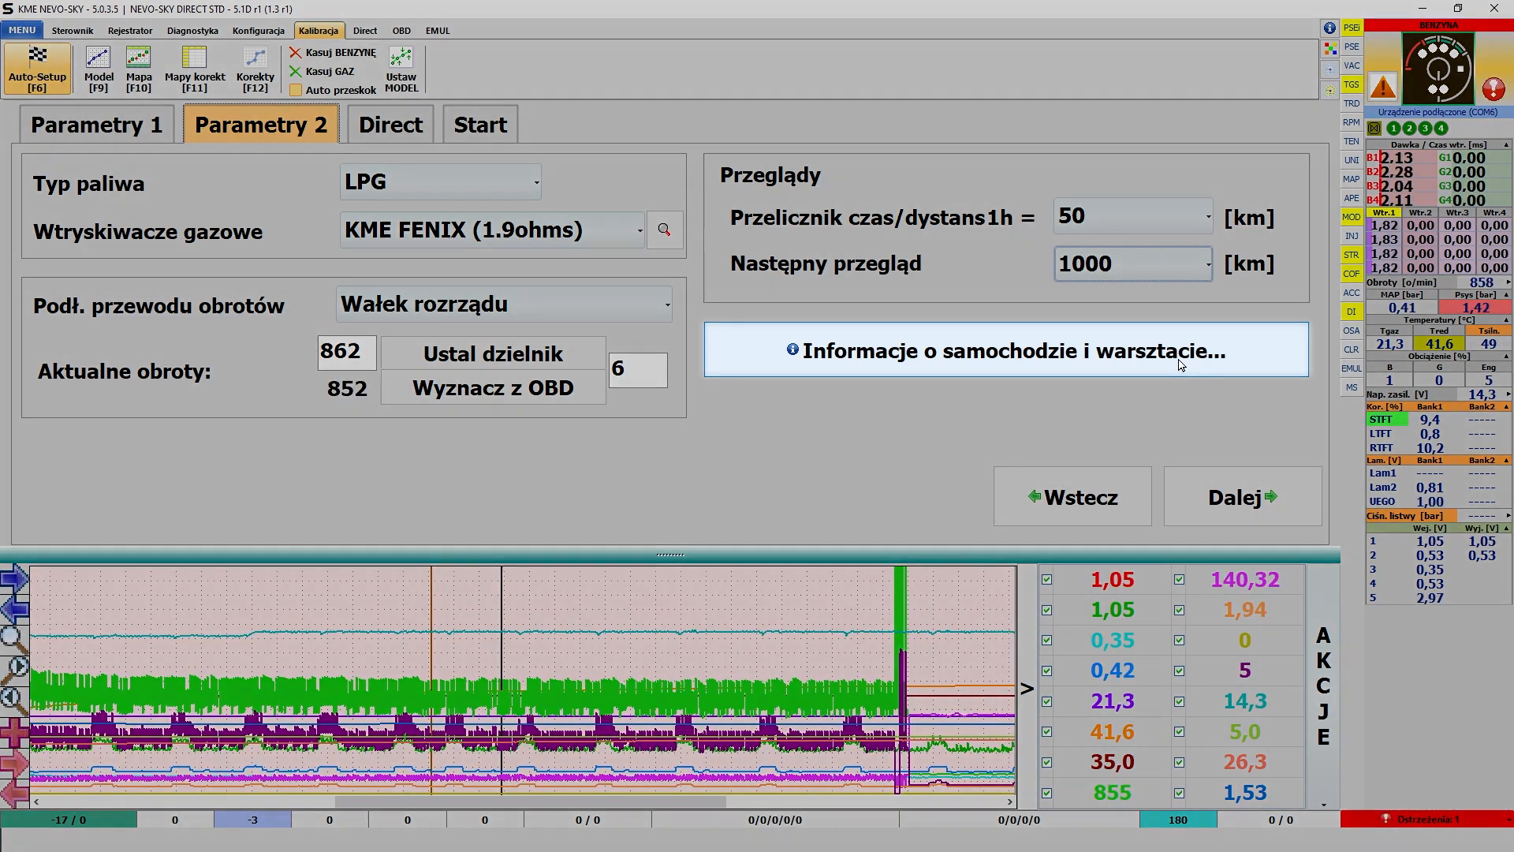
# - Fill in the vehicle and workshop information: power 118 kW, nozzle size 3 mm, production year 2016, description MAZDA CX5, and the workshop's contact details
pyautogui.click(1181, 364)
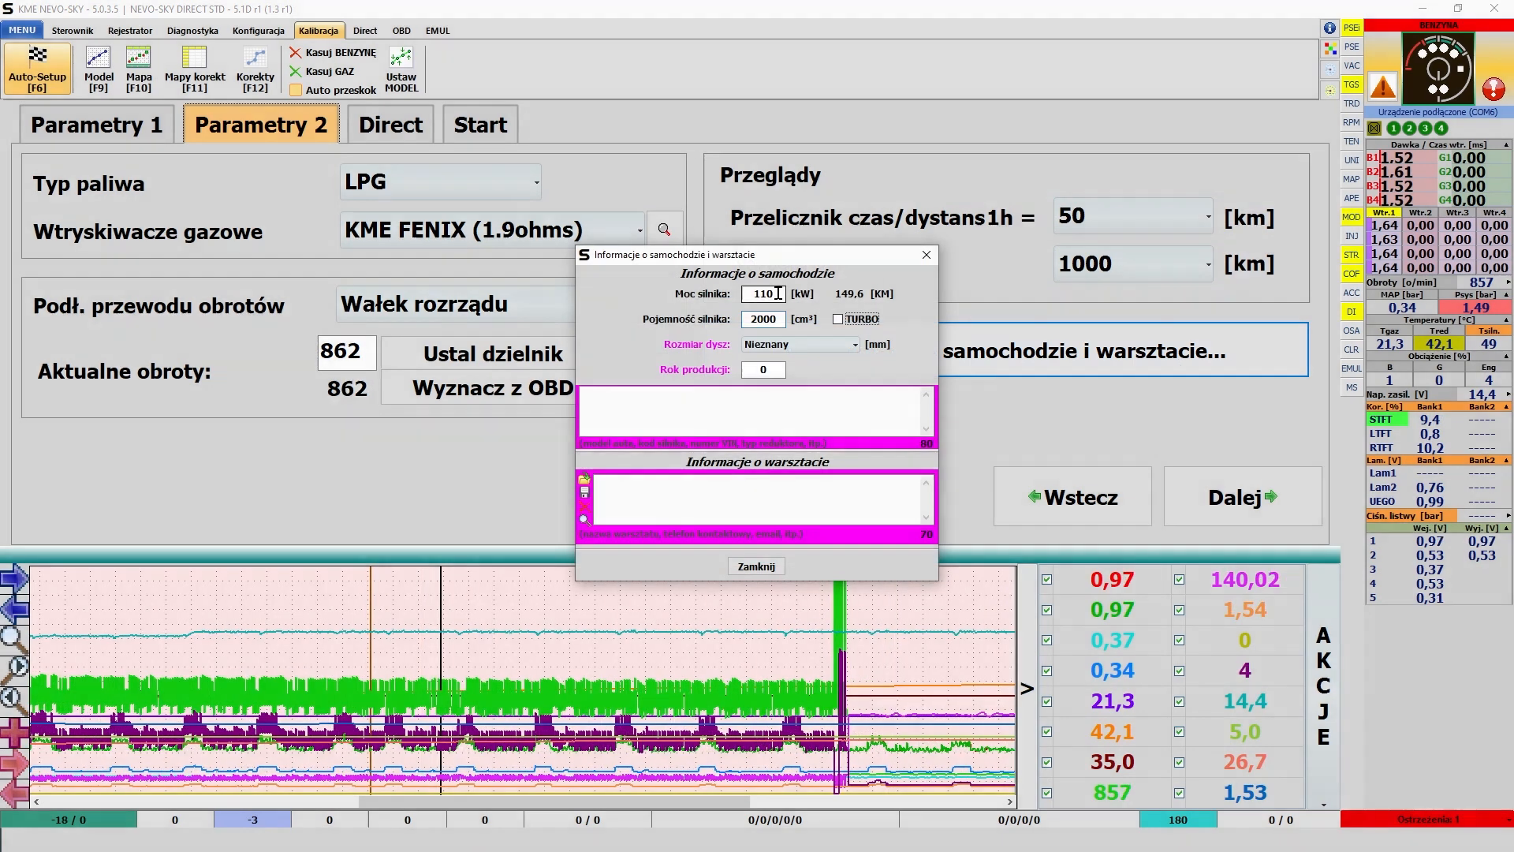
pyautogui.click(841, 354)
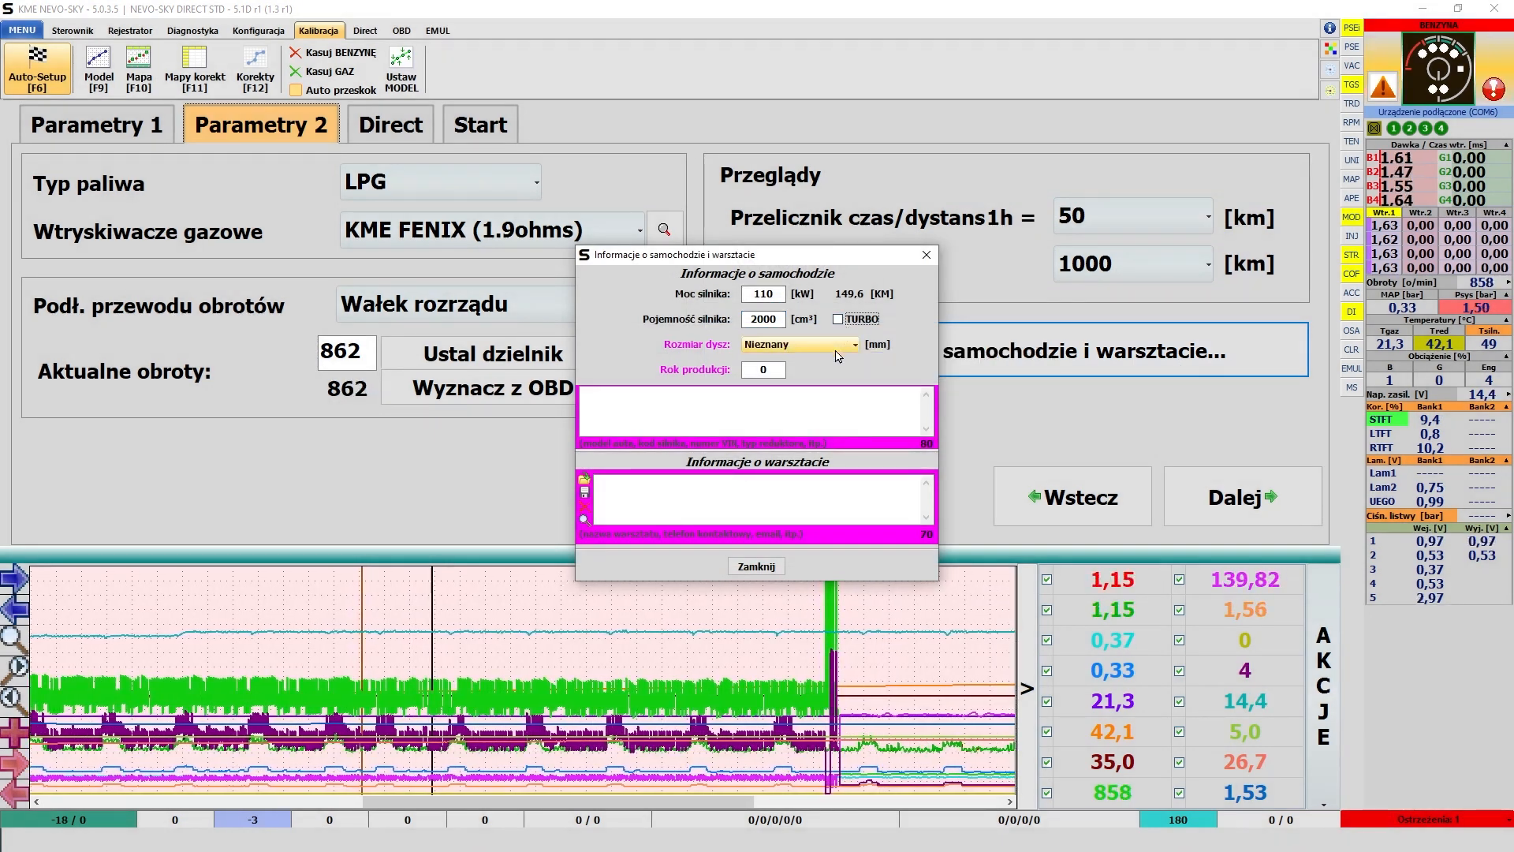
pyautogui.click(774, 676)
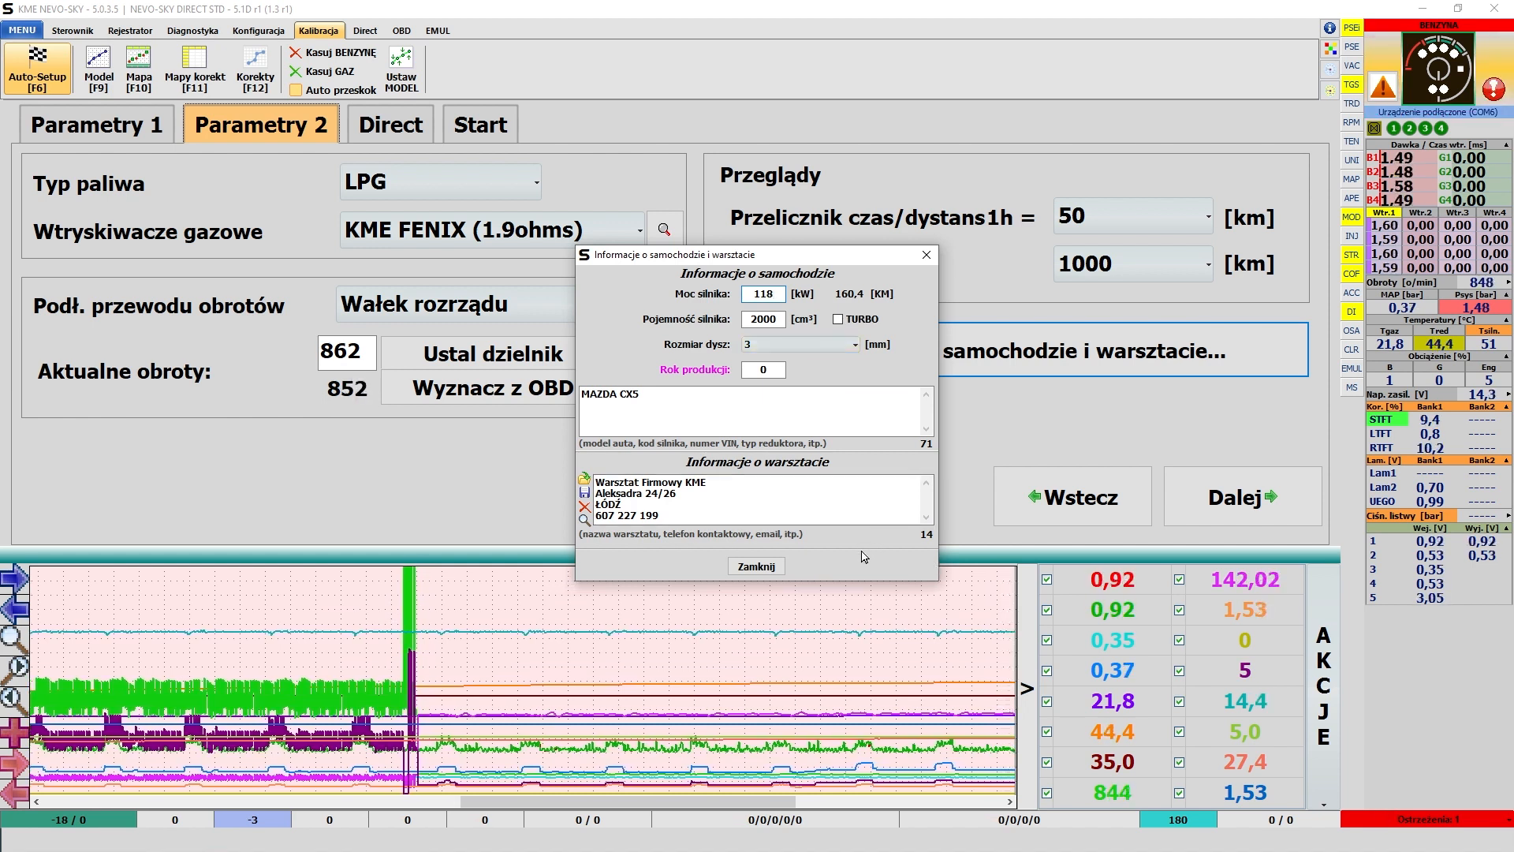
pyautogui.click(747, 370)
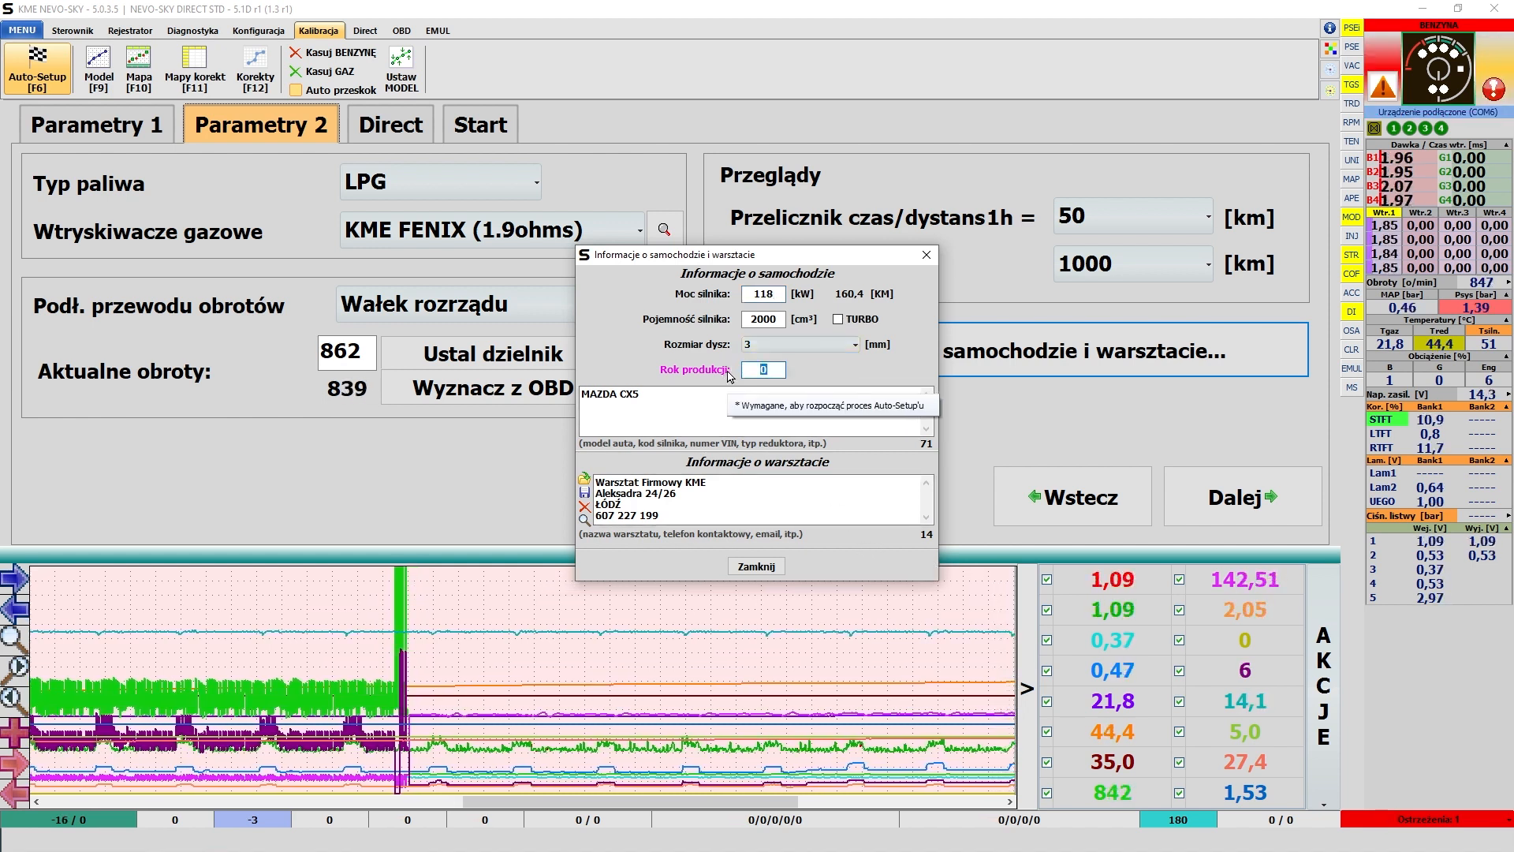
pyautogui.write('2016')
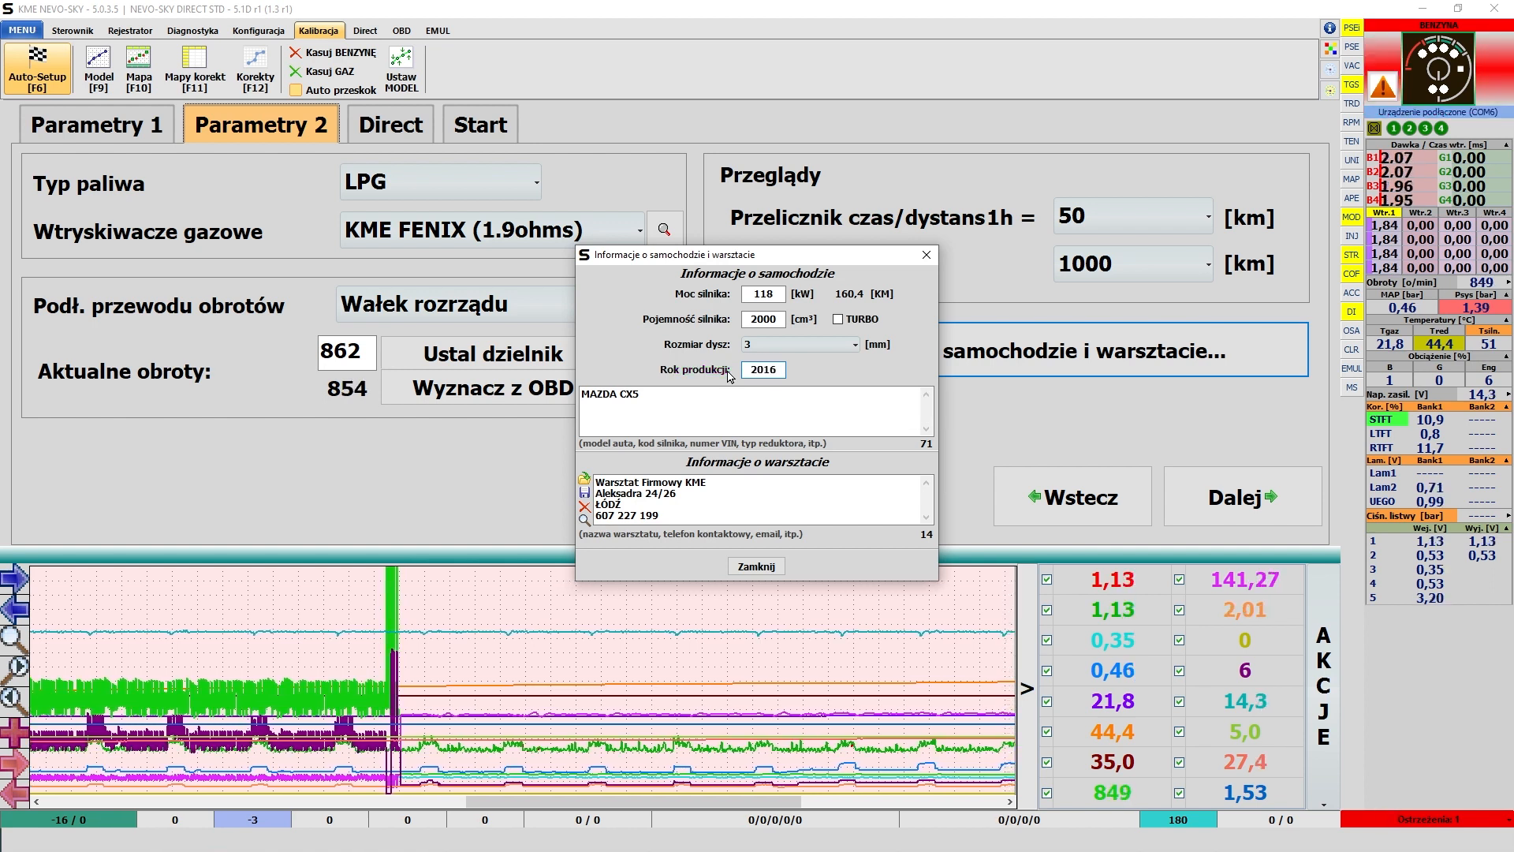
pyautogui.press('Return')
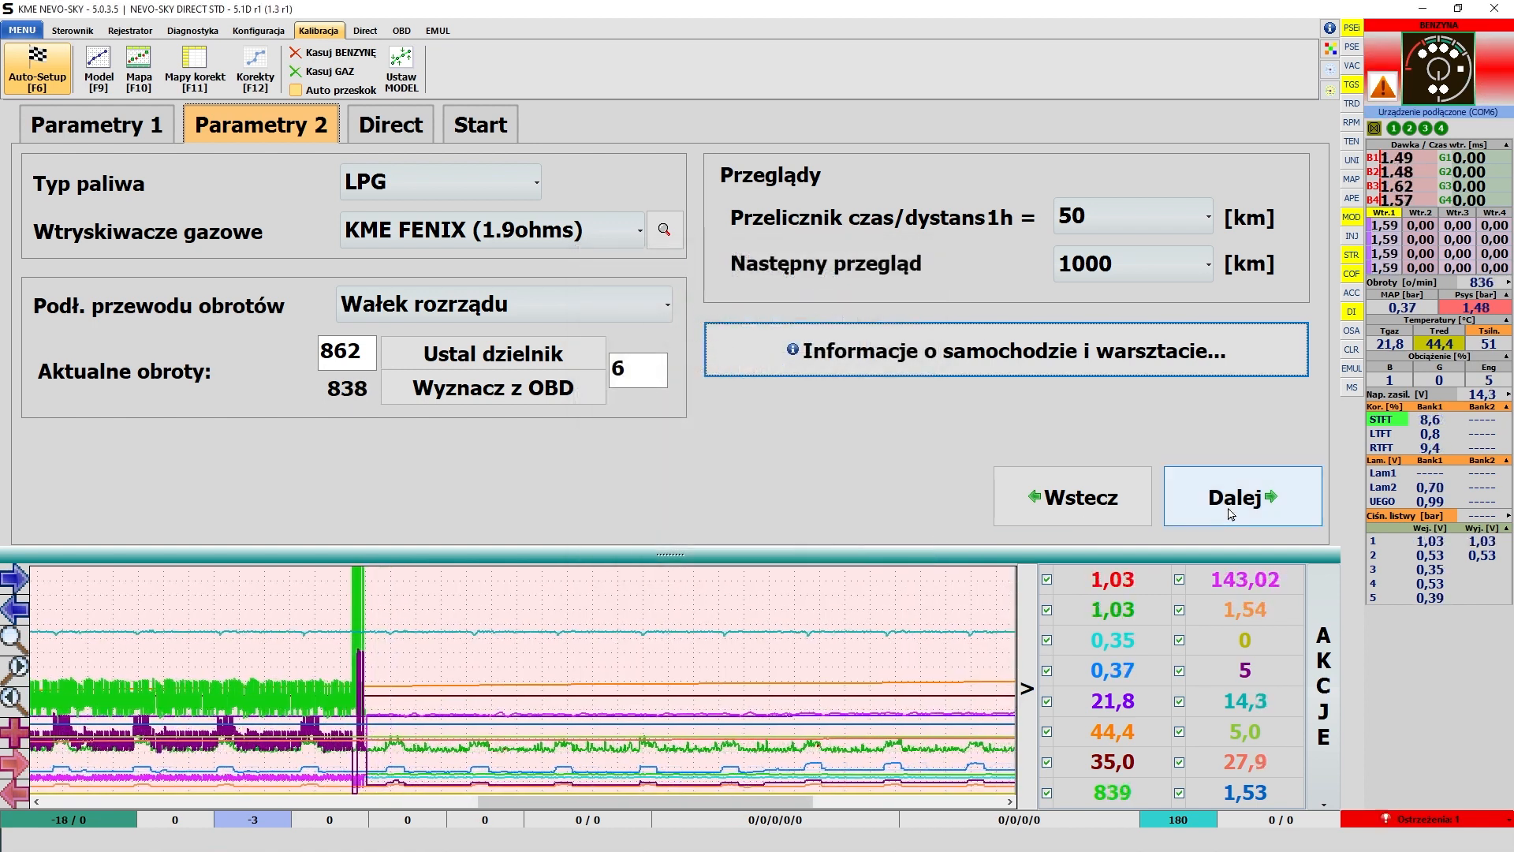
# - Continue to the Direct settings and review the petrol injector emulation and Emulacja 1 choices, keeping Standard - emulacja uniwersalna and Wyłączone
pyautogui.click(1235, 512)
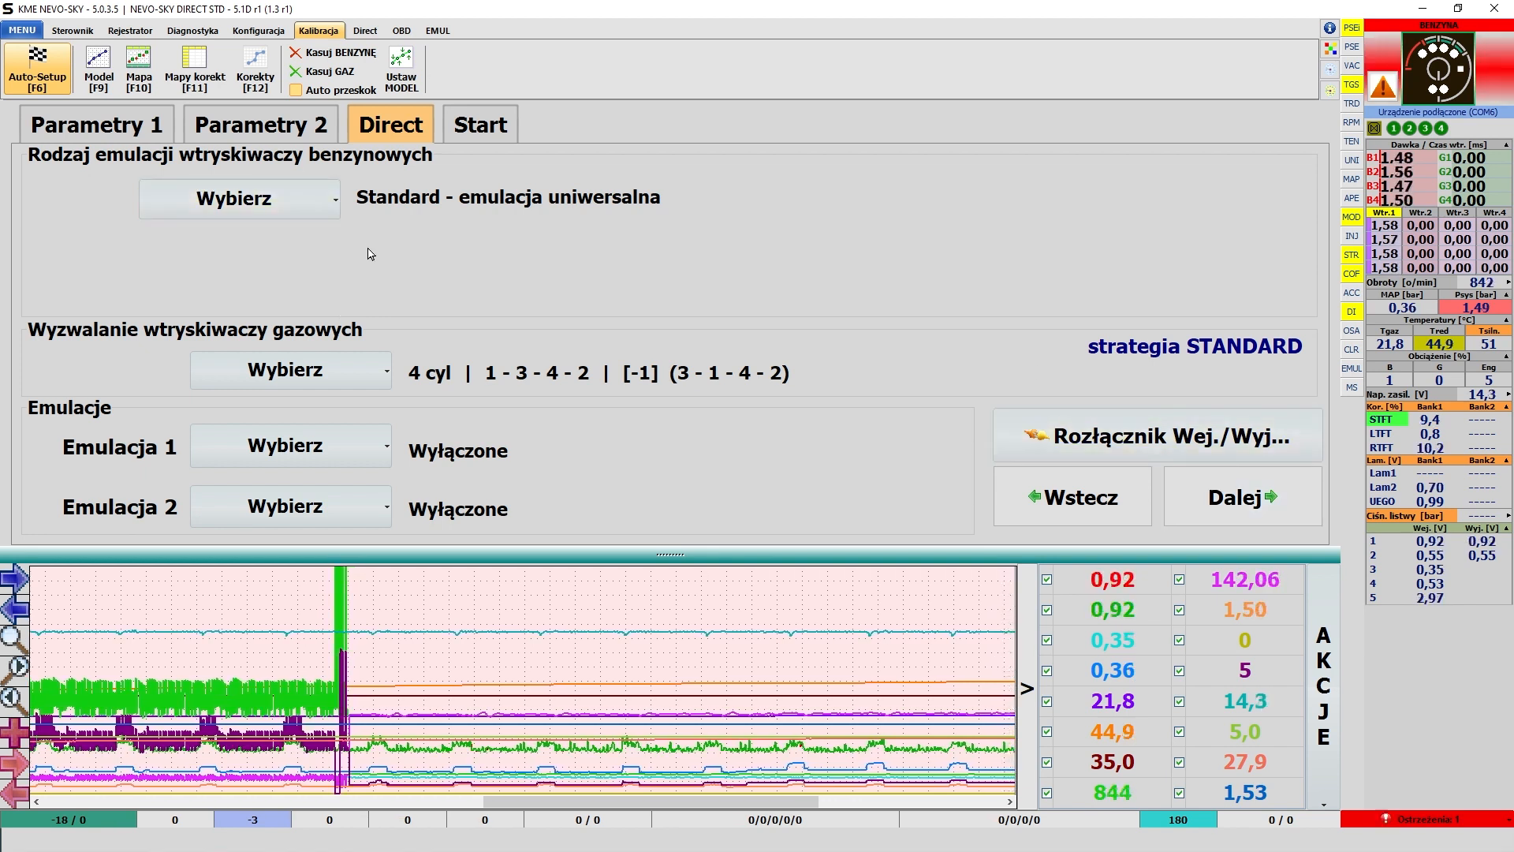
pyautogui.click(340, 217)
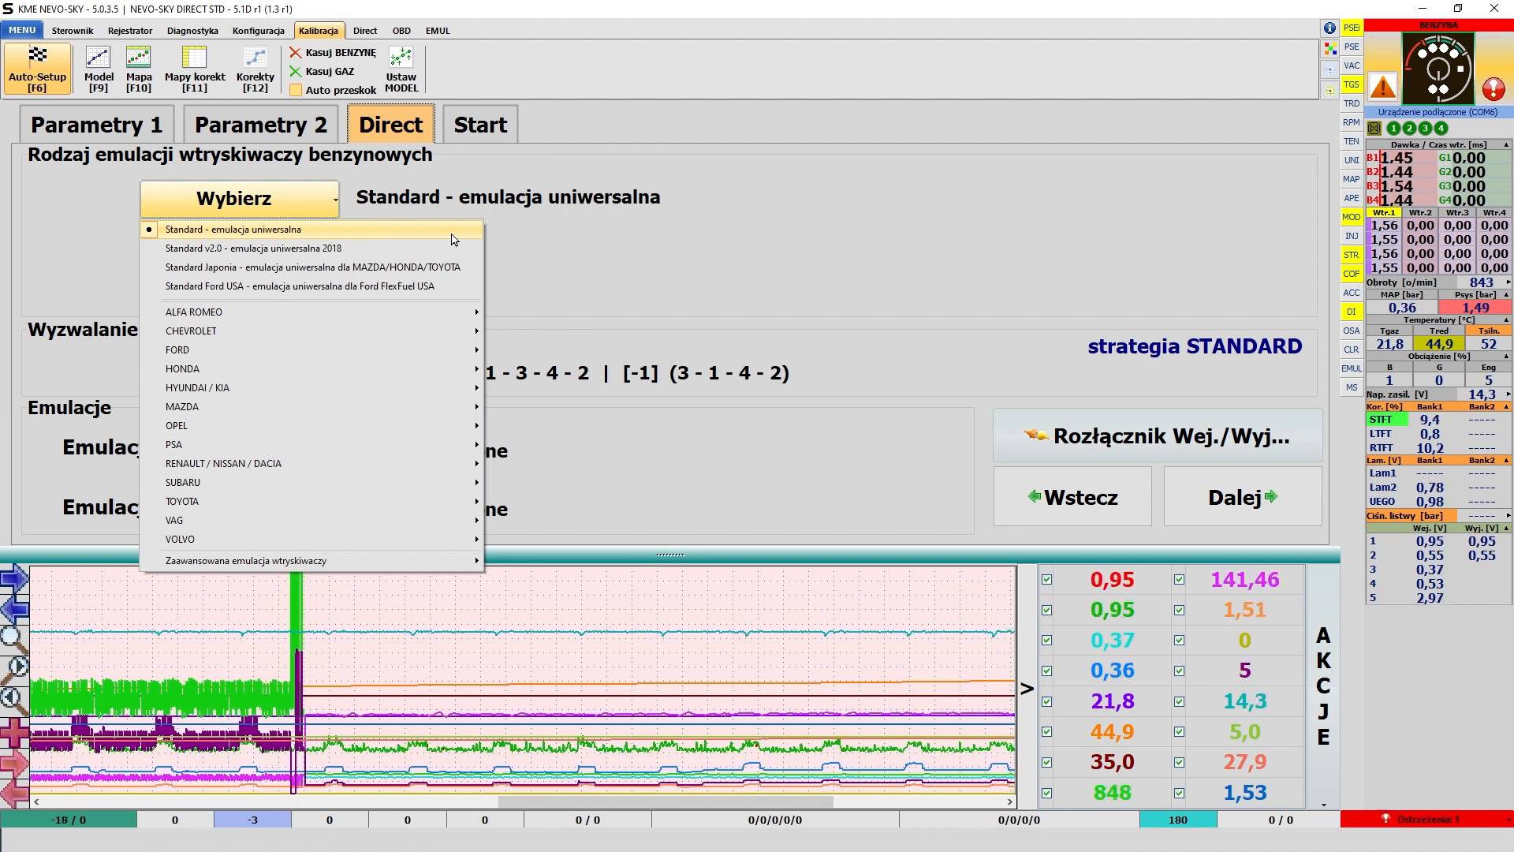
pyautogui.click(566, 230)
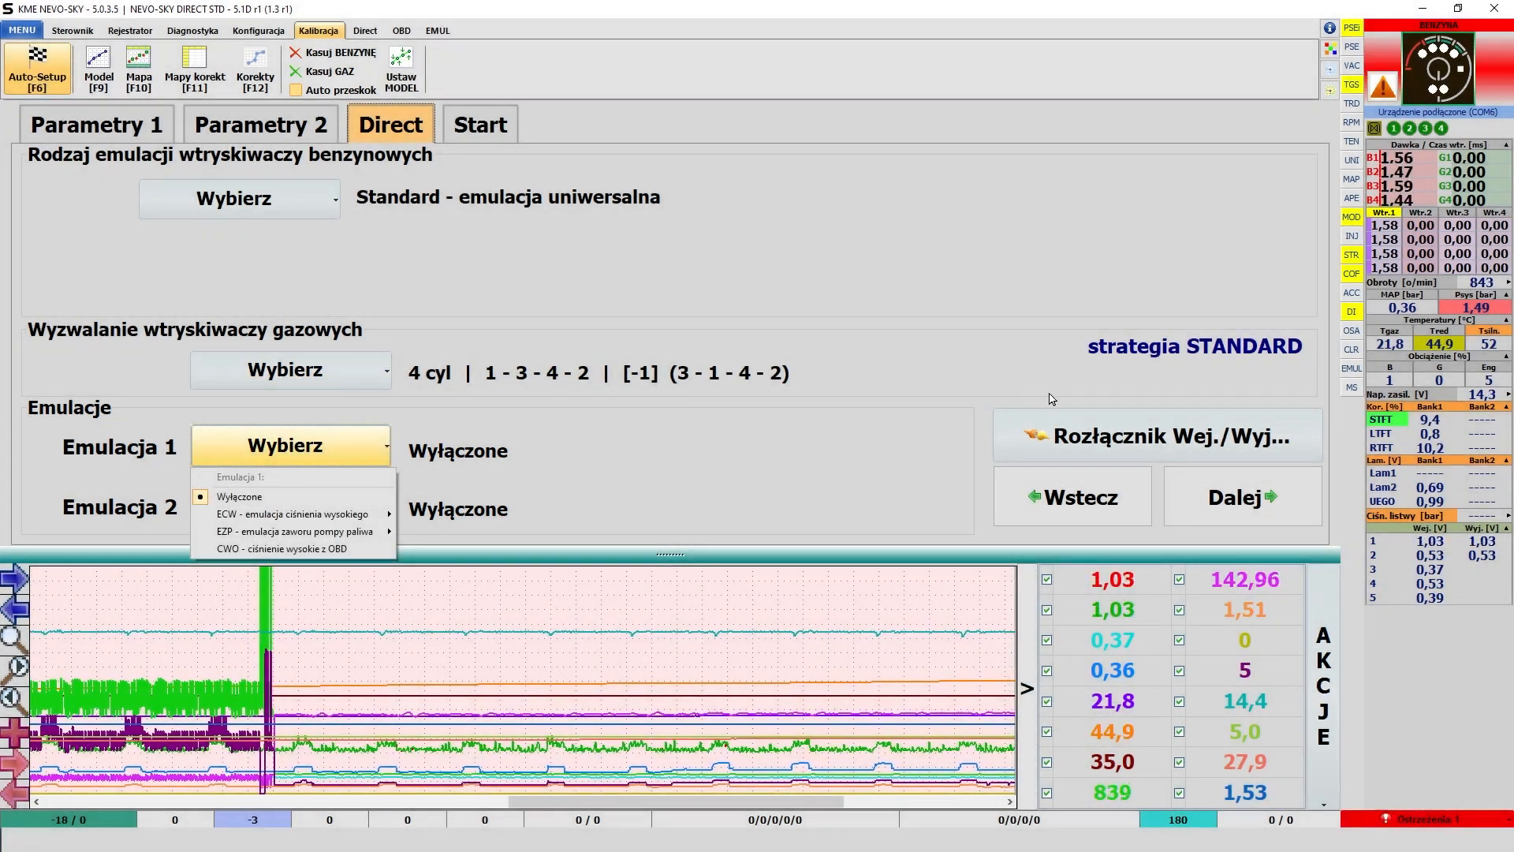
pyautogui.click(1086, 381)
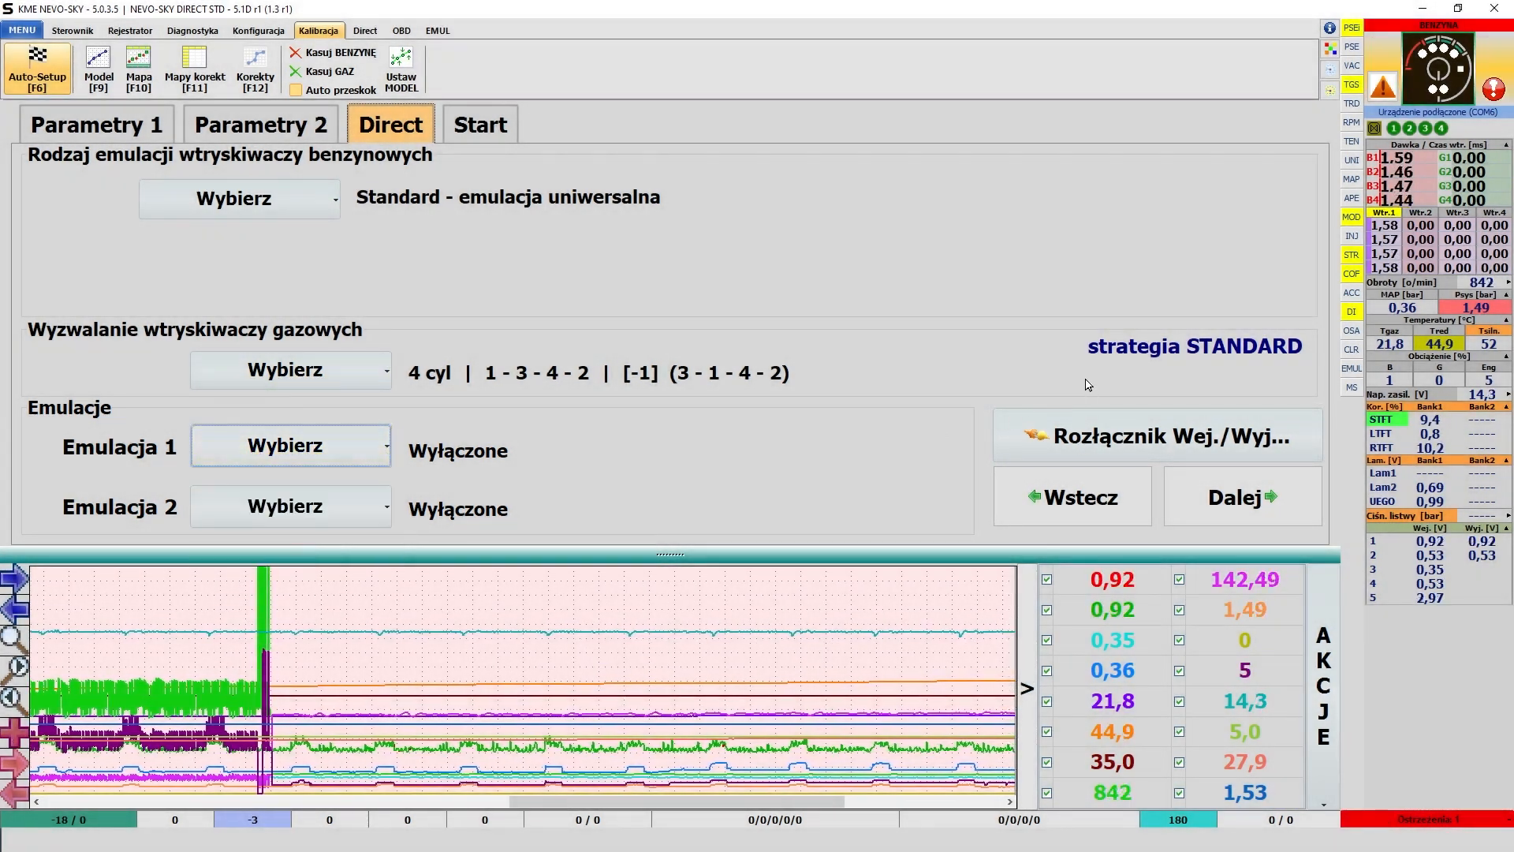
# - Examine the input/output disconnection test (Rozłącznik Wej./Wyj.) with its OBD error codes, and close it
pyautogui.click(1089, 452)
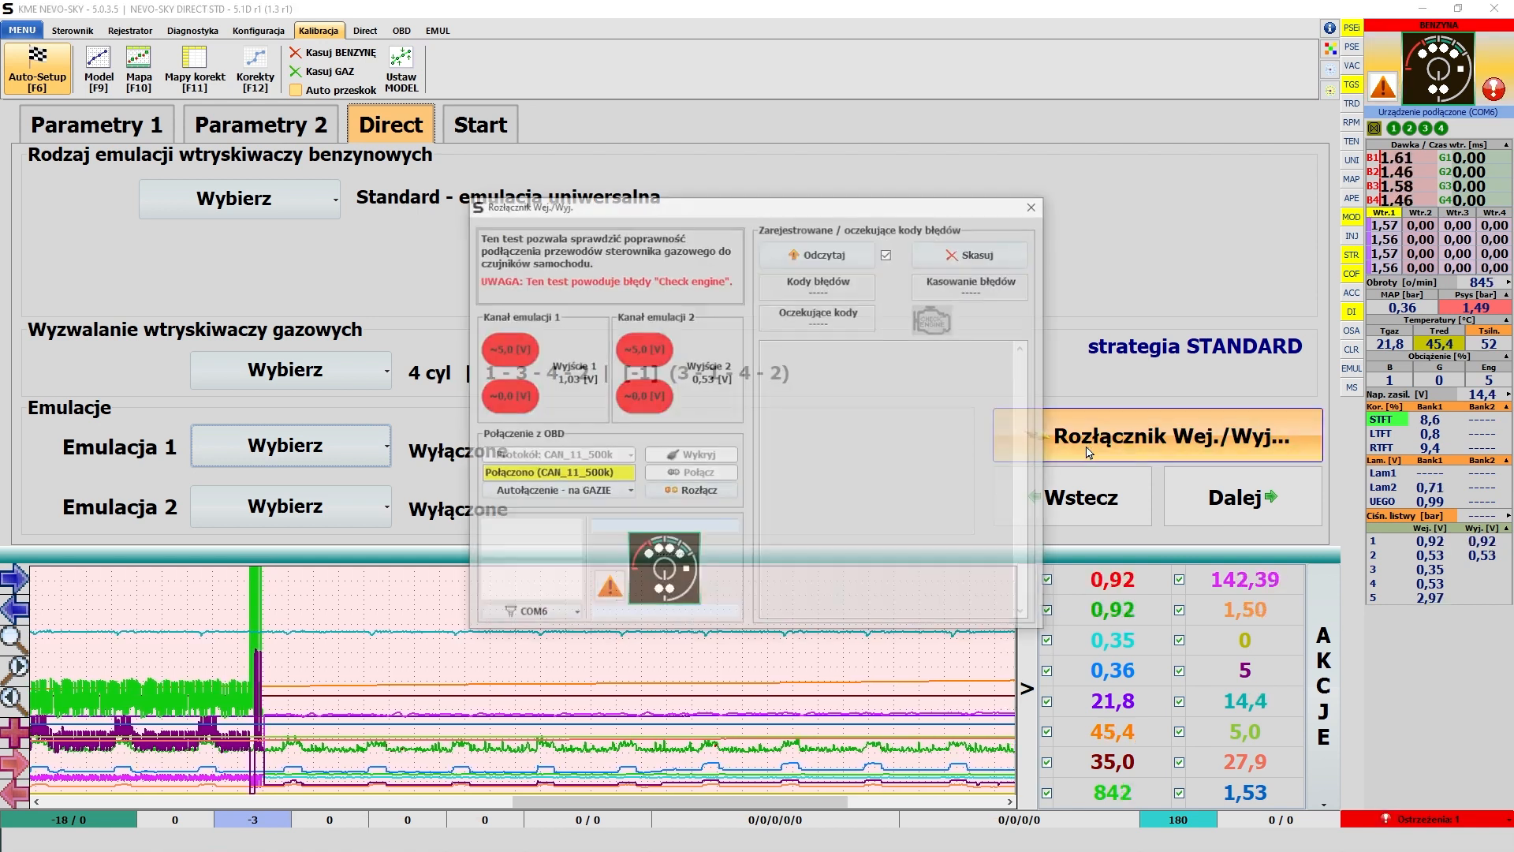
pyautogui.click(1036, 206)
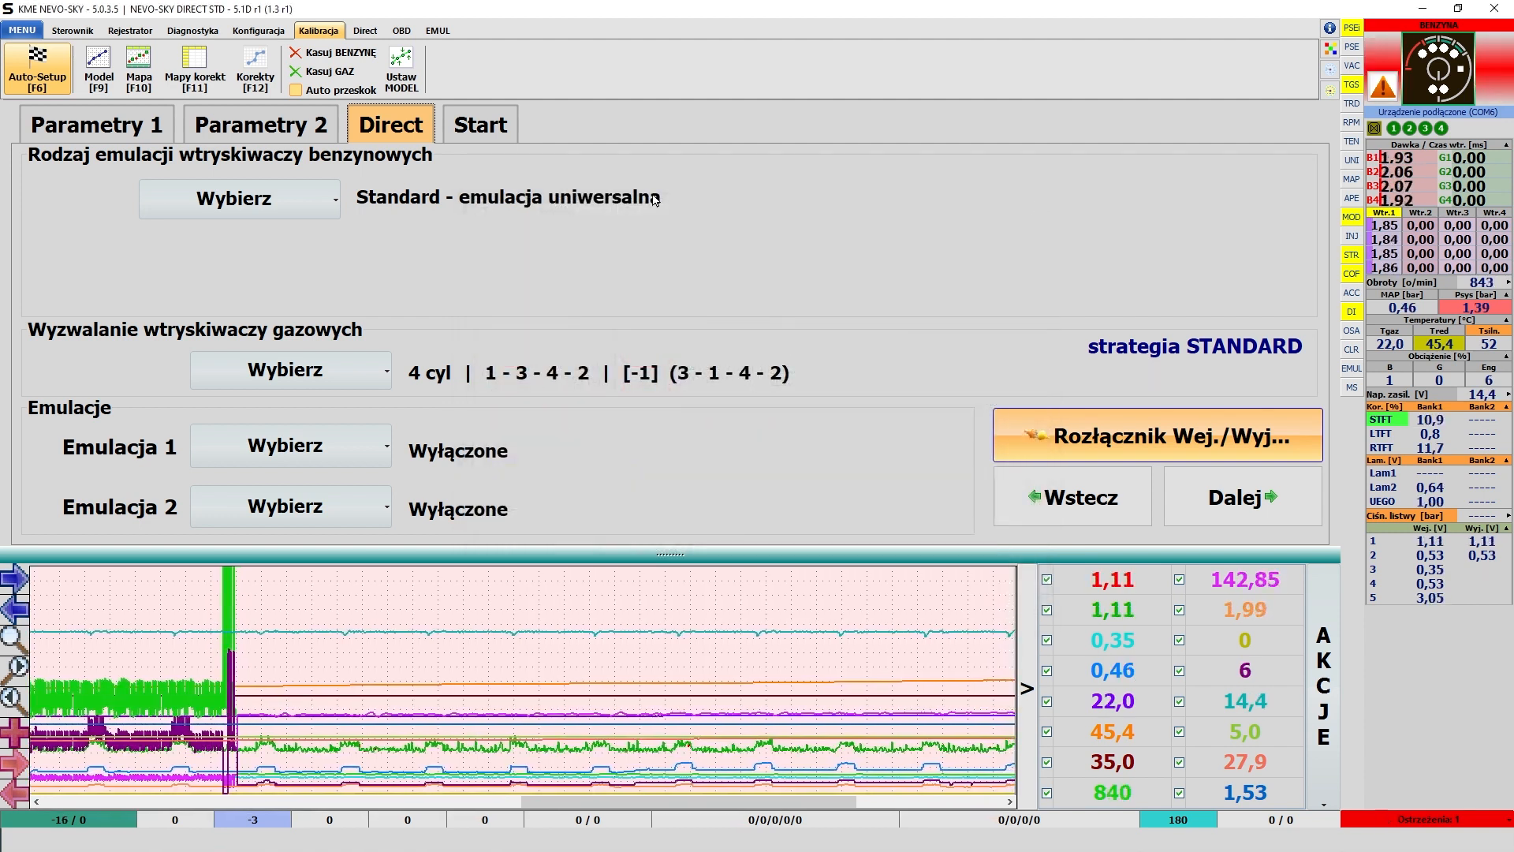
# - Select the petrol injector emulation MAZDA 2.0/2.5 SKYACTIVE >=2016 {EZP1-2ohm InAn3: 0,56V} {RL} and accept the suggested EZP fuel pump valve emulation for Emulacja 1
pyautogui.click(312, 201)
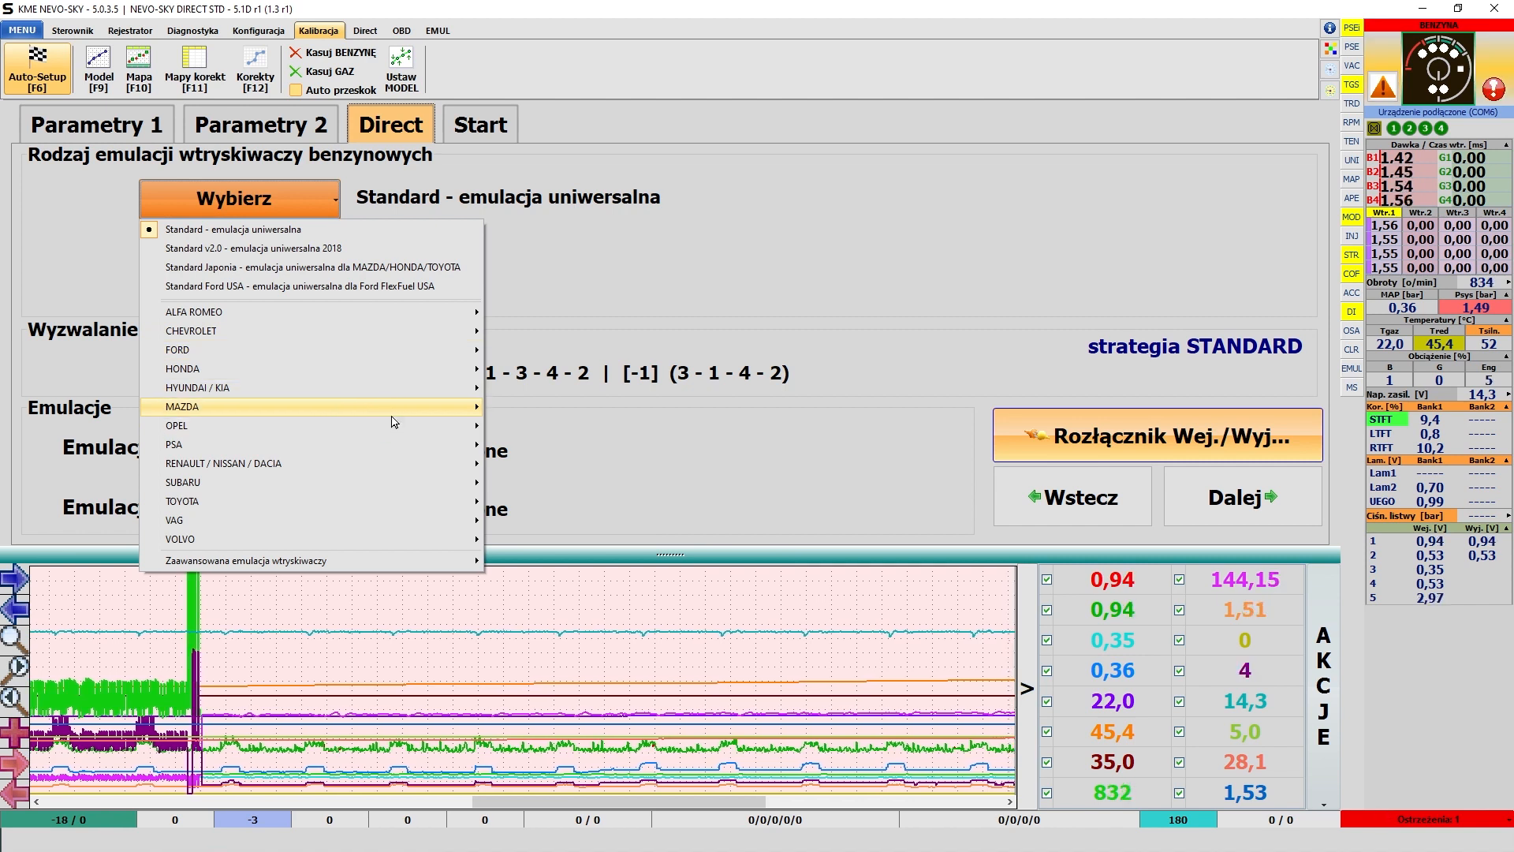
pyautogui.moveTo(393, 417)
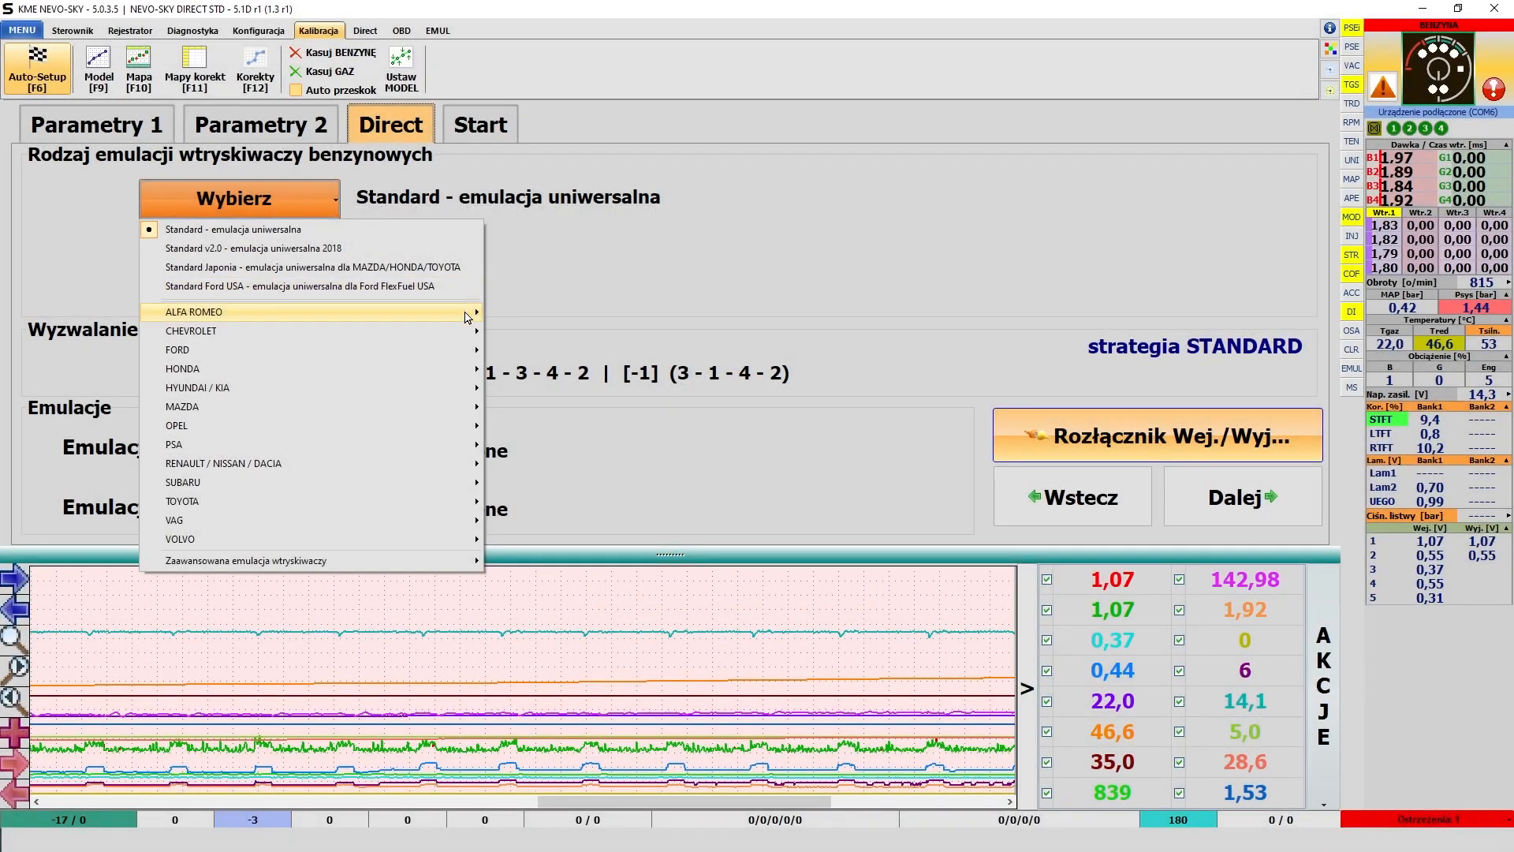
pyautogui.moveTo(450, 417)
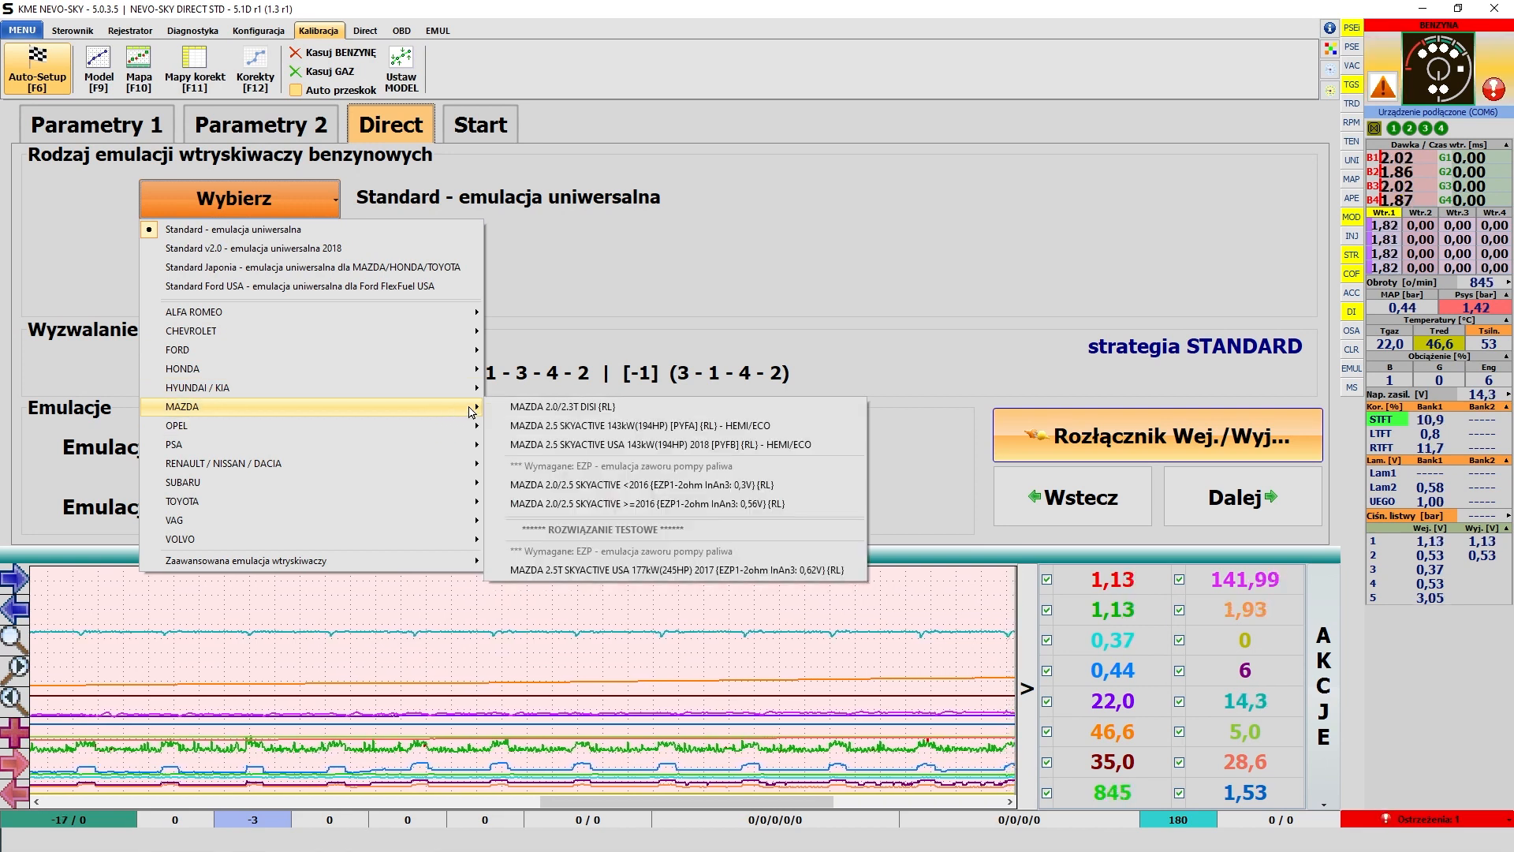
pyautogui.click(585, 504)
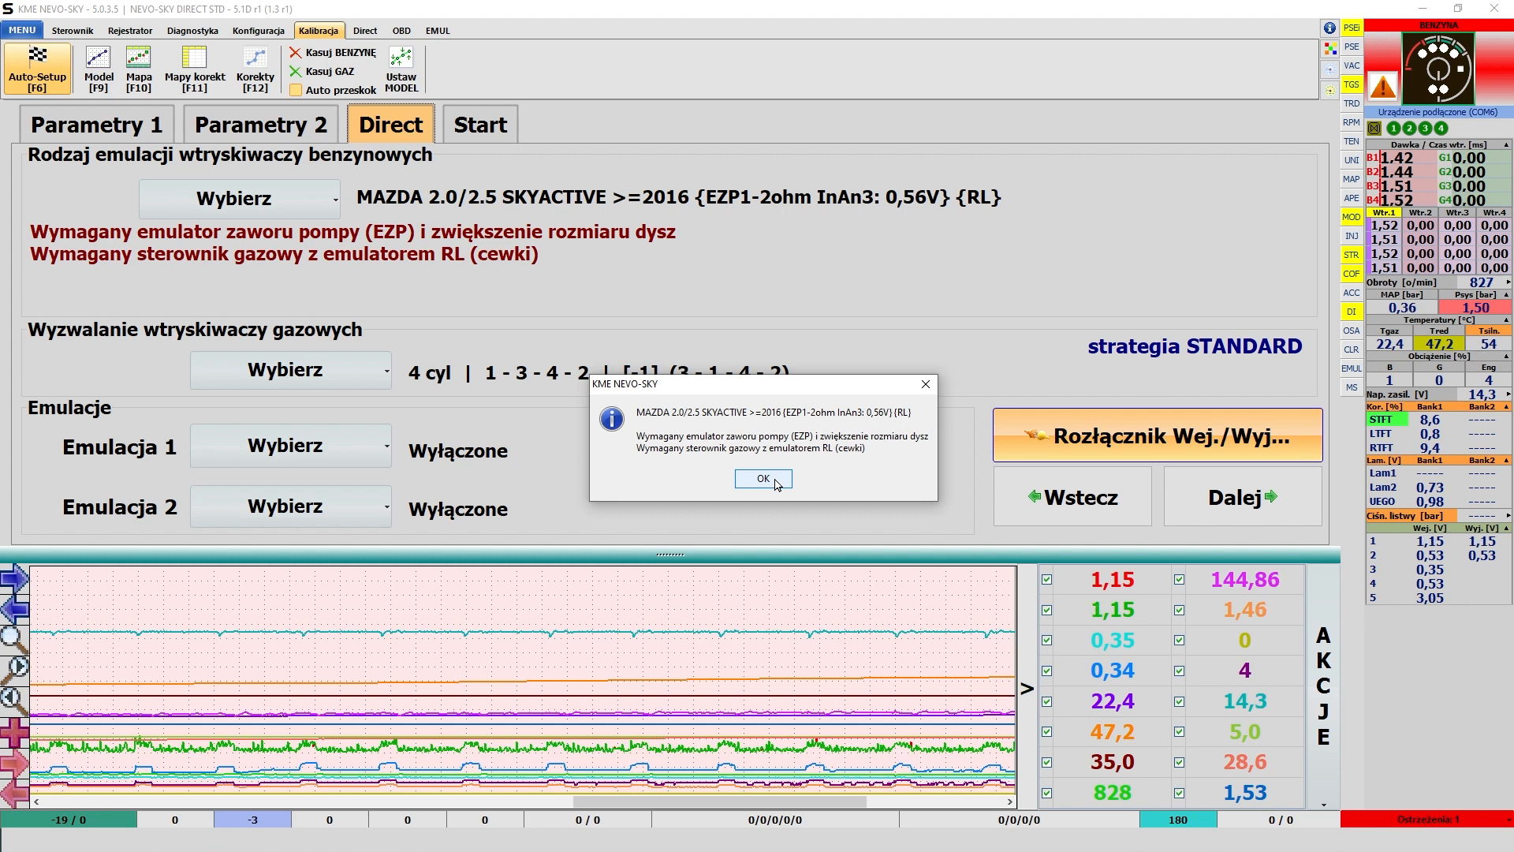
pyautogui.click(777, 483)
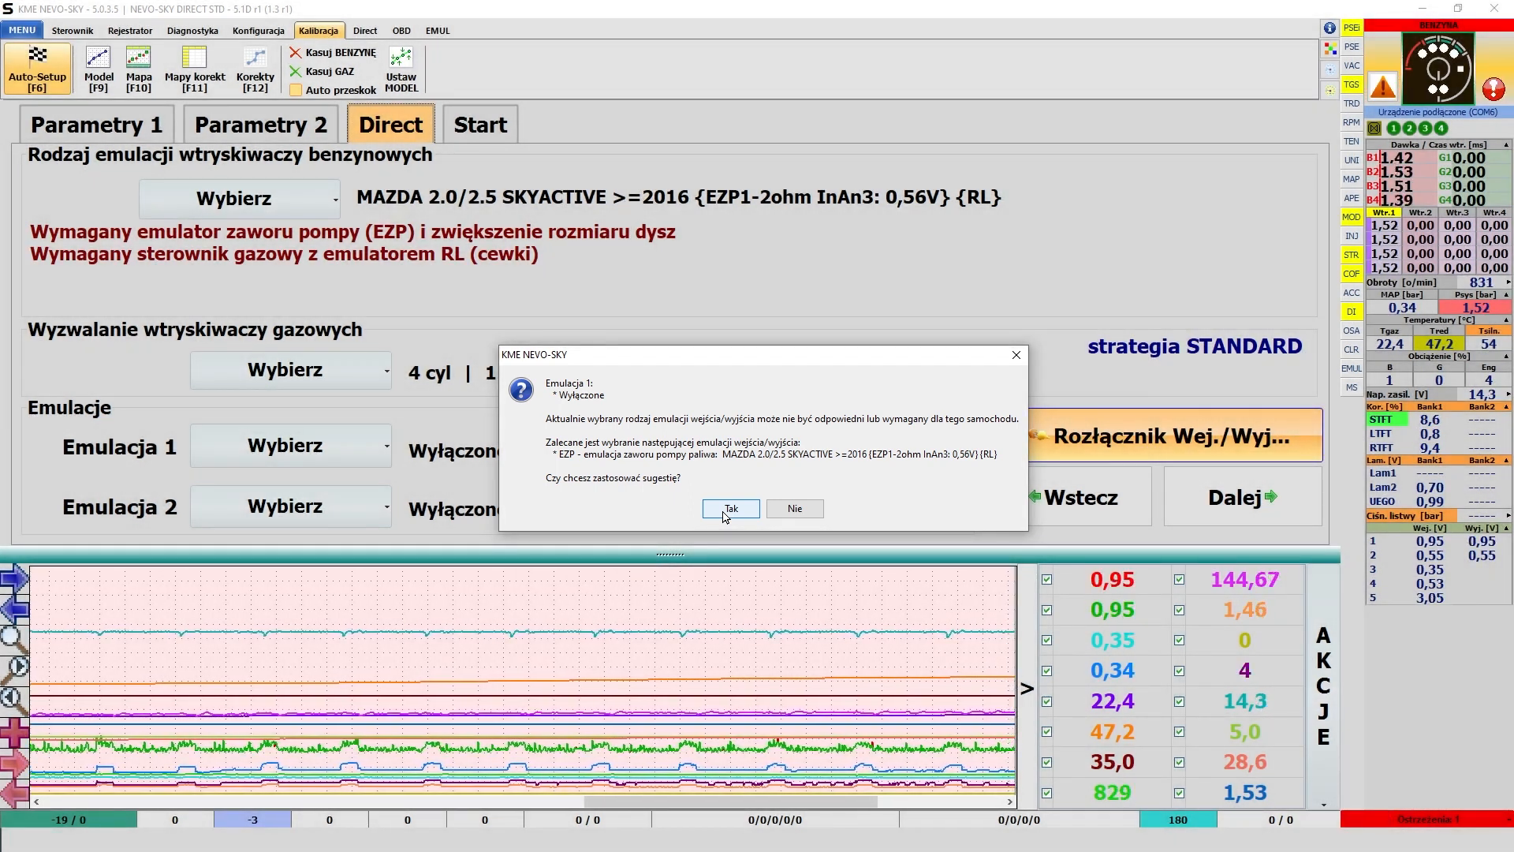
pyautogui.click(726, 513)
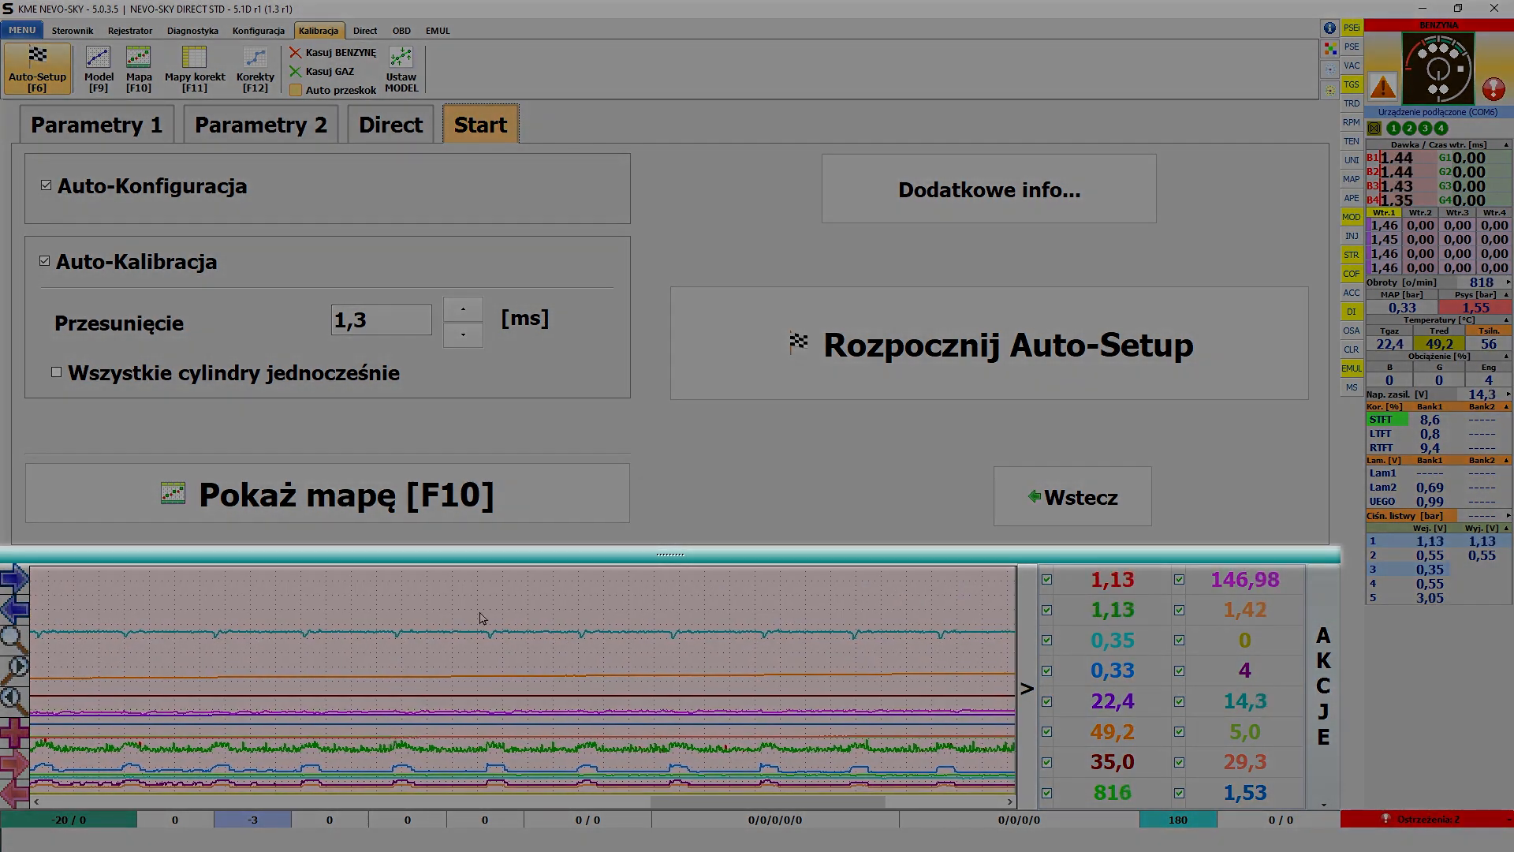
# - Enlarge the oscilloscope area slightly and start the Auto-Setup with Auto-Konfiguracja and Auto-Kalibracja enabled
pyautogui.moveTo(547, 552)
pyautogui.mouseDown()
pyautogui.moveTo(531, 511)
pyautogui.moveTo(546, 489)
pyautogui.moveTo(540, 544)
pyautogui.mouseUp()
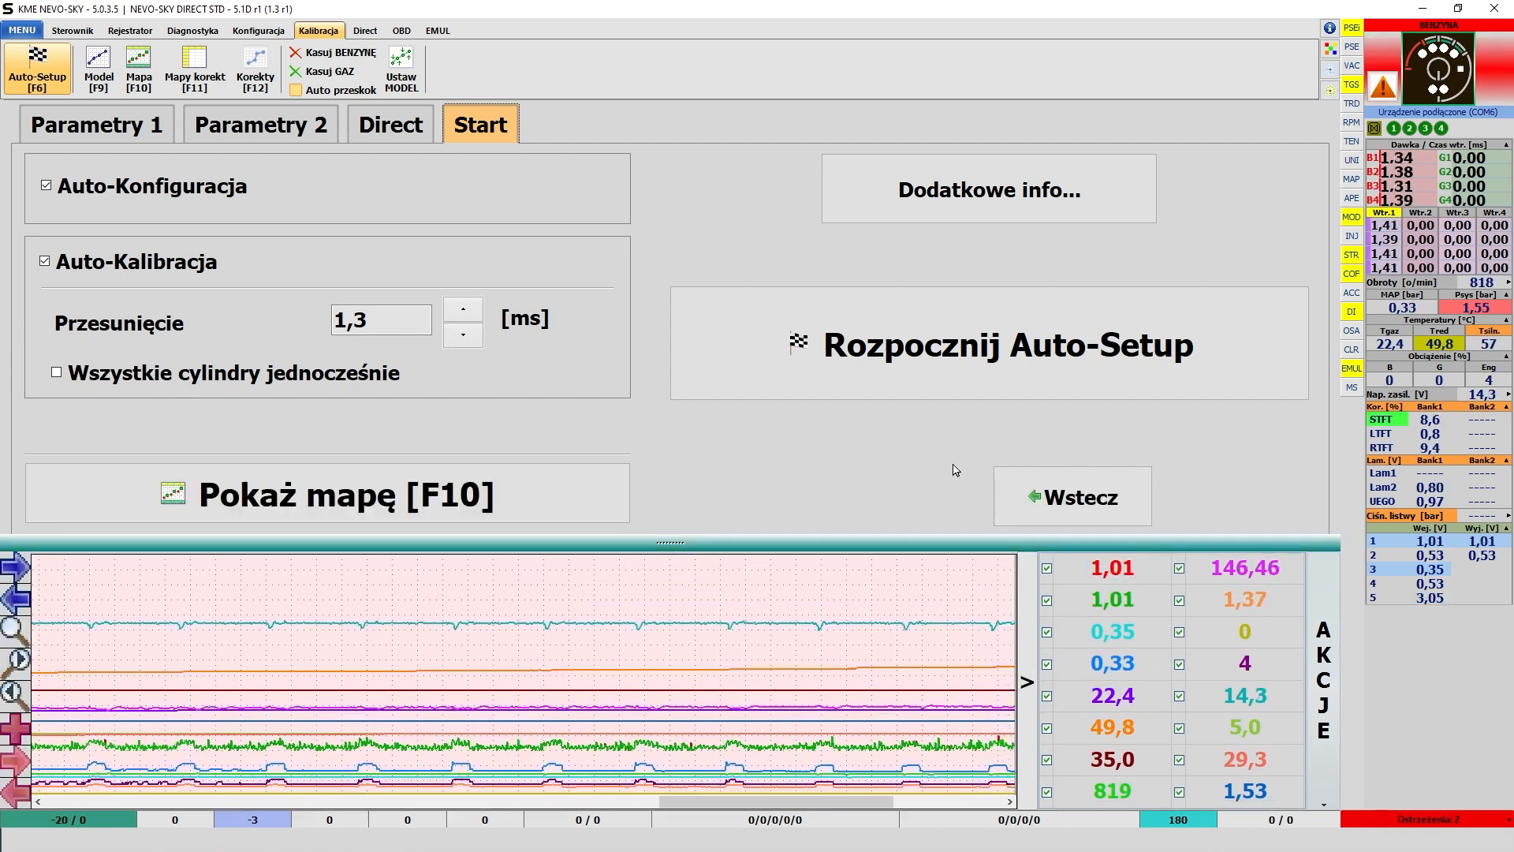
pyautogui.click(939, 346)
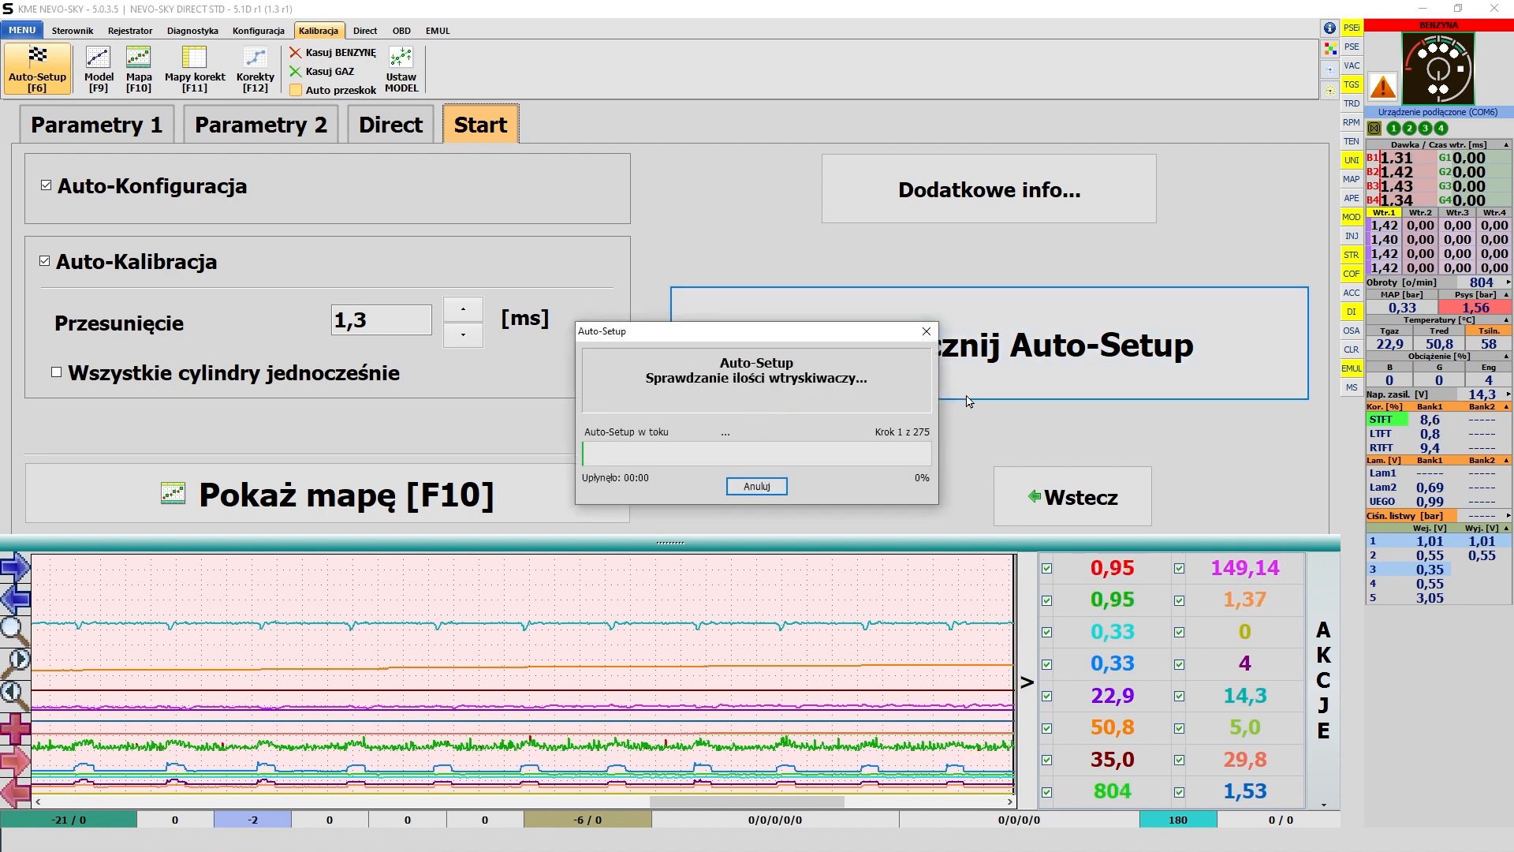